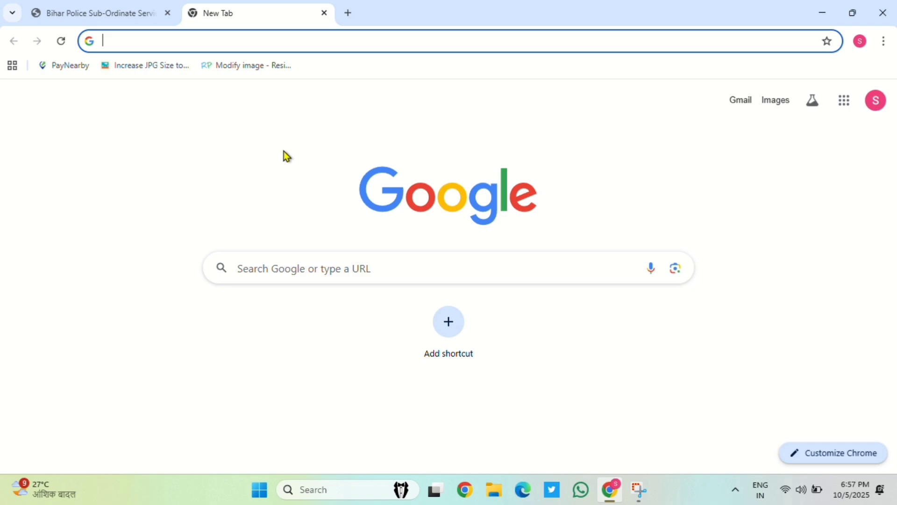
Step: Search Google for 'csc login' and open the Digital Seva 'CSC Login' result
click(266, 269)
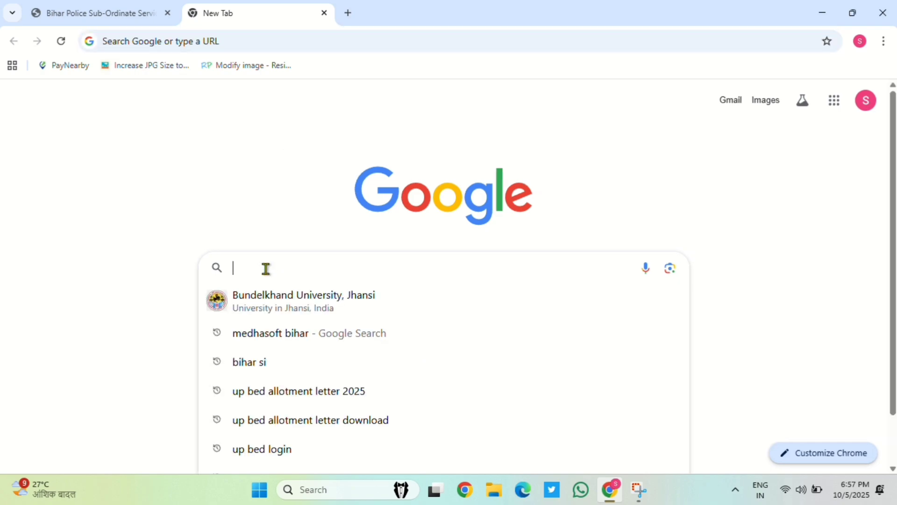
text(csc login)
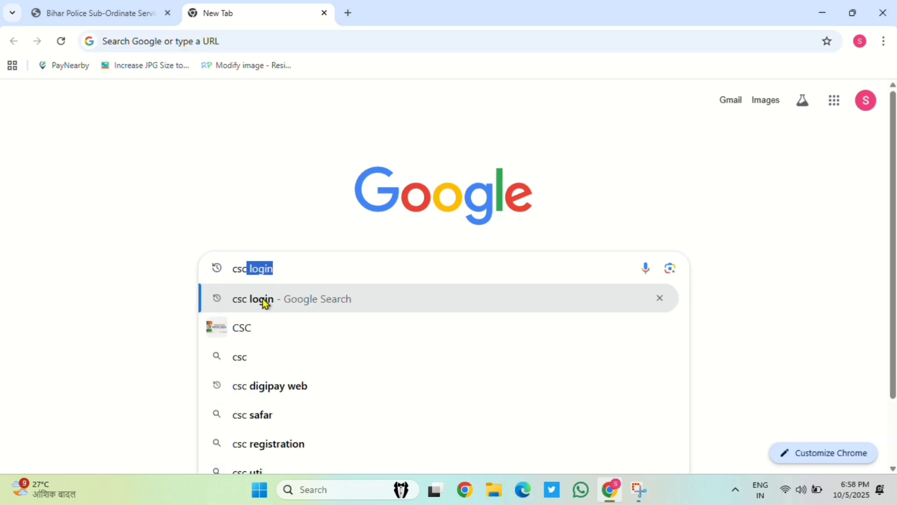
click(265, 303)
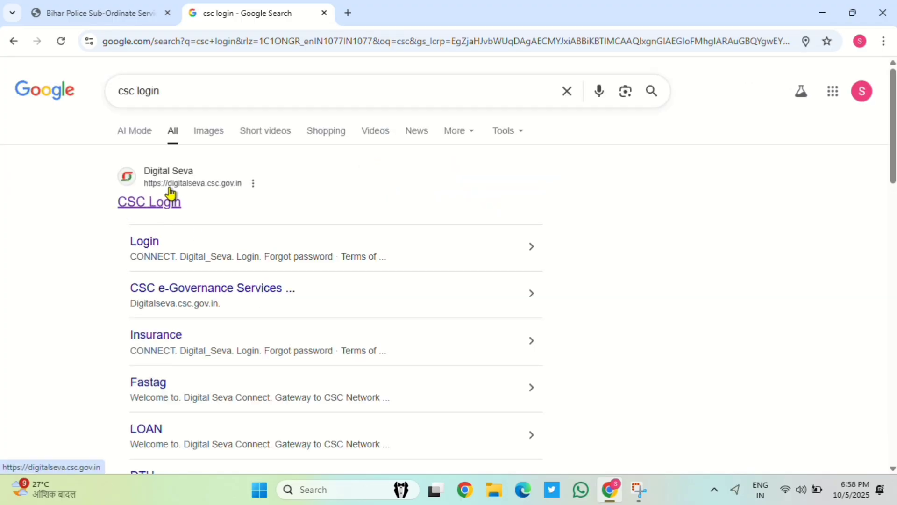
click(165, 188)
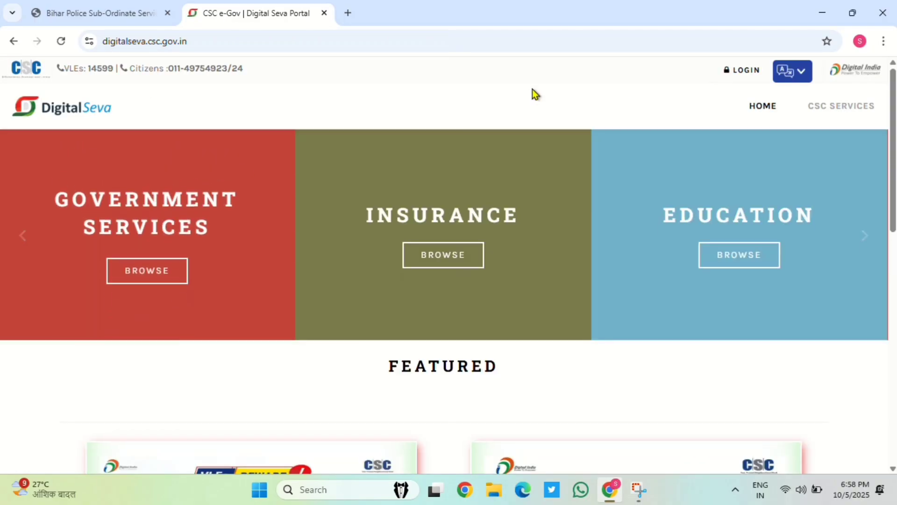
Step: Sign in through Digital Seva Connect after entering the captcha text
click(747, 75)
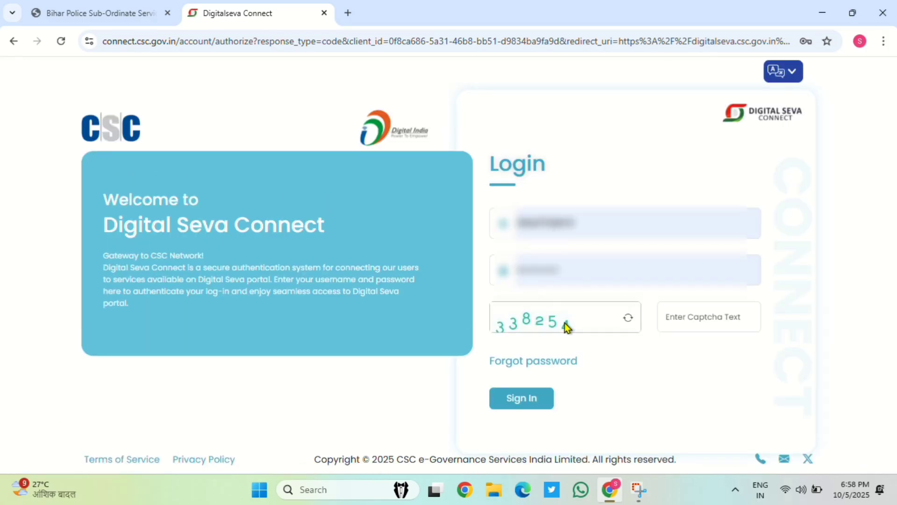
click(714, 309)
text(338)
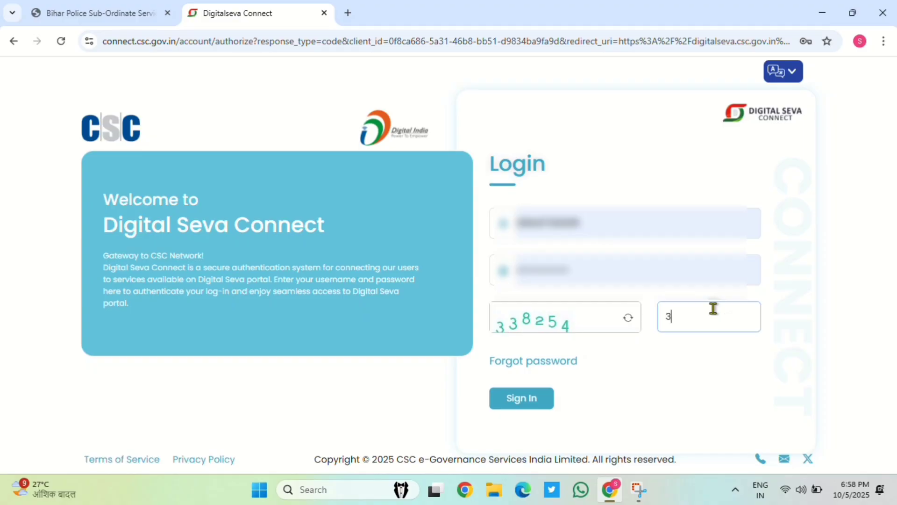
text(254)
click(516, 396)
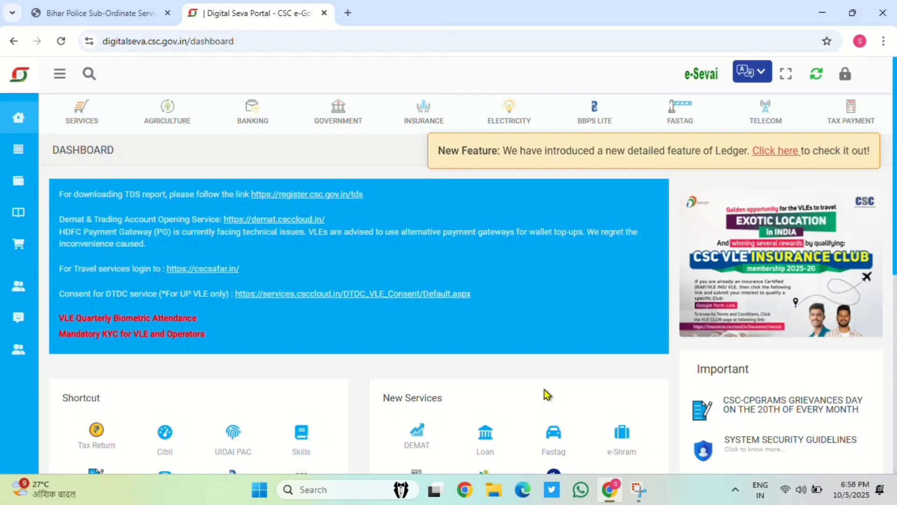
Step: Search the Digital Seva services for 'nsdl' and open NSDL PAN Services
click(88, 75)
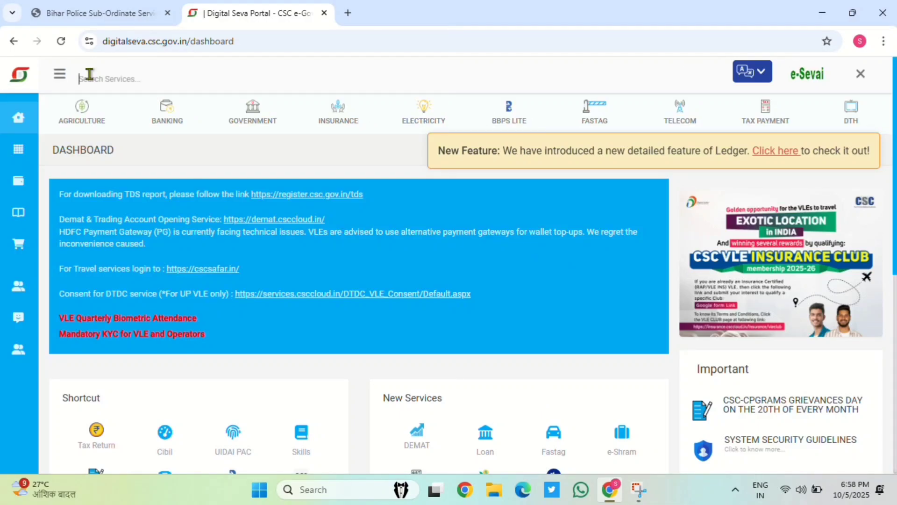
text(nsdl)
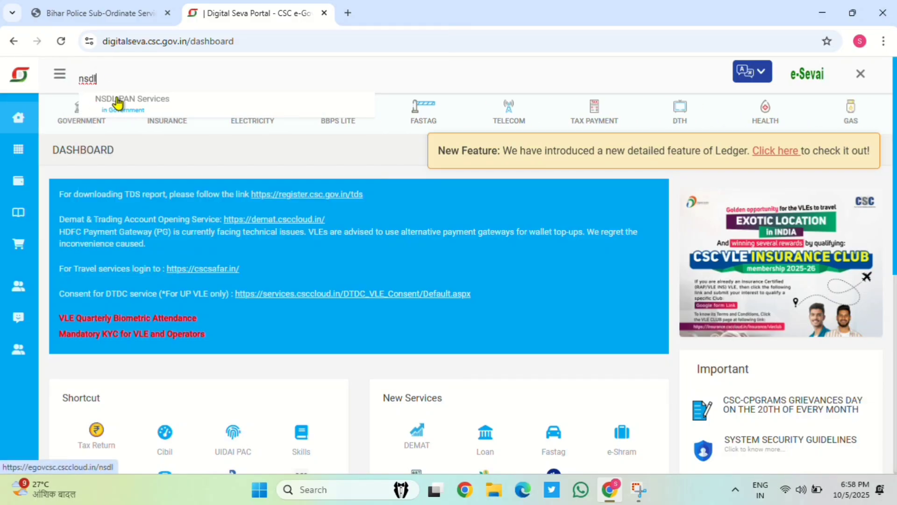
click(145, 101)
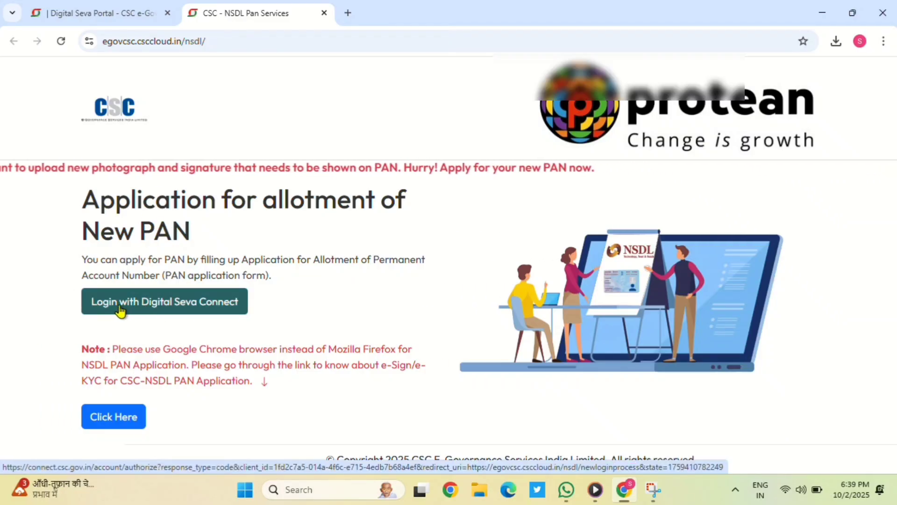
Step: Log in with Digital Seva Connect and start a New Application from the sidebar
click(175, 308)
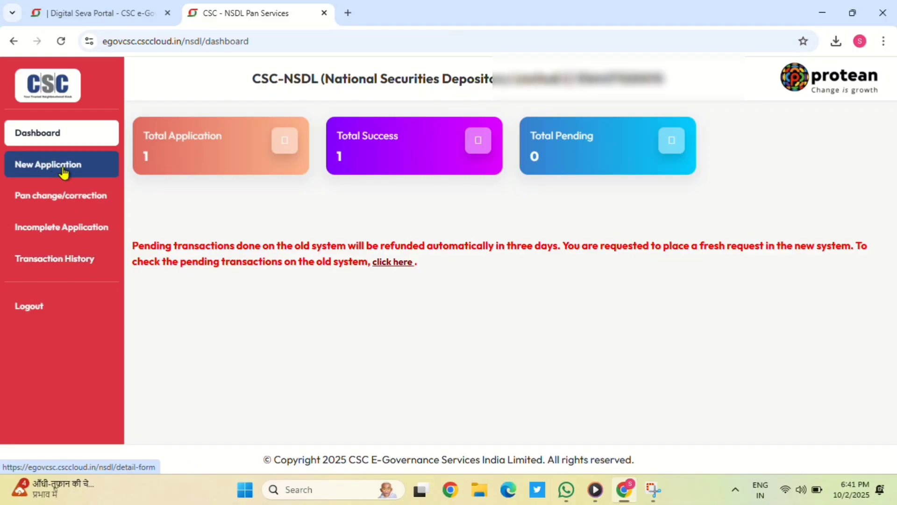
click(63, 171)
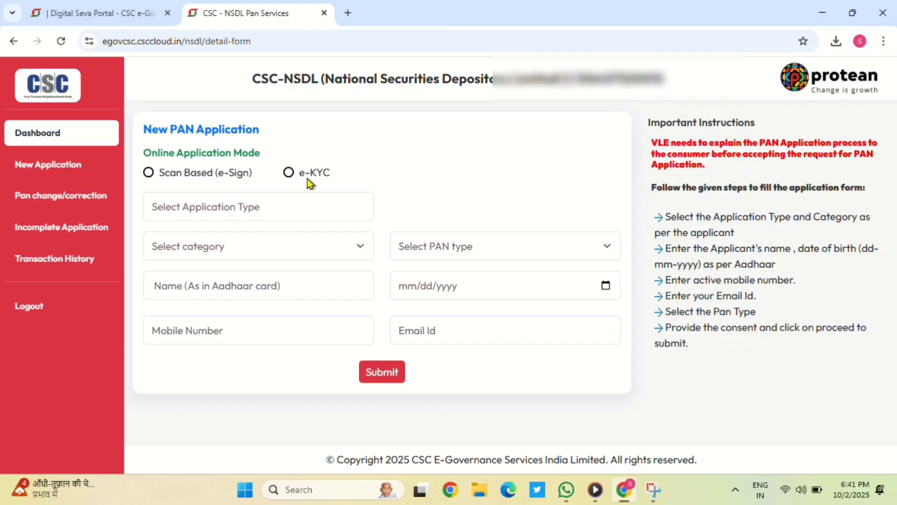
Step: Choose Scan Based (e-Sign), Form 49A, category INDIVIDUAL and Physical PAN Card/E-PAN Card
click(149, 174)
click(198, 210)
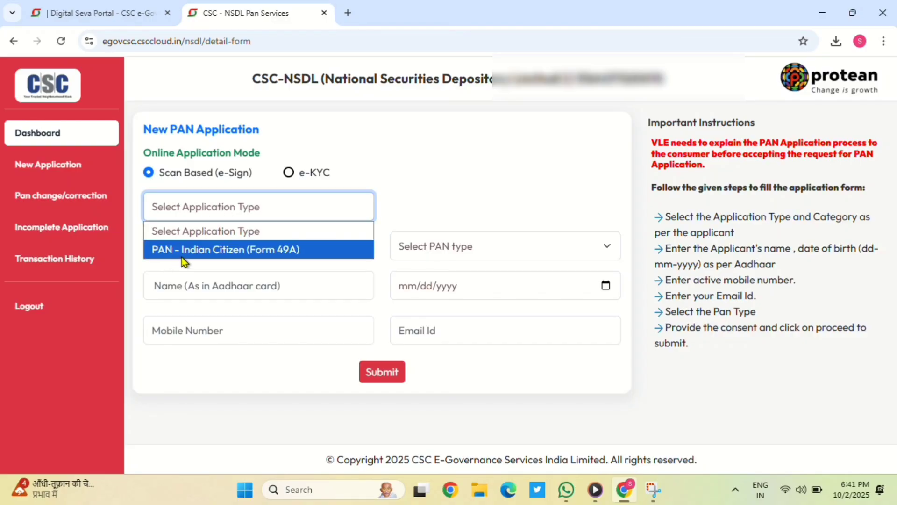
click(218, 252)
click(209, 251)
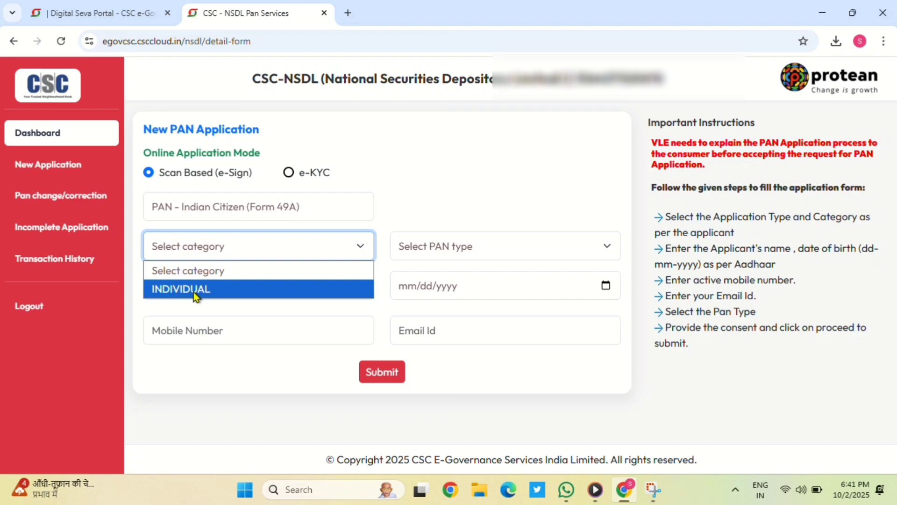
click(193, 291)
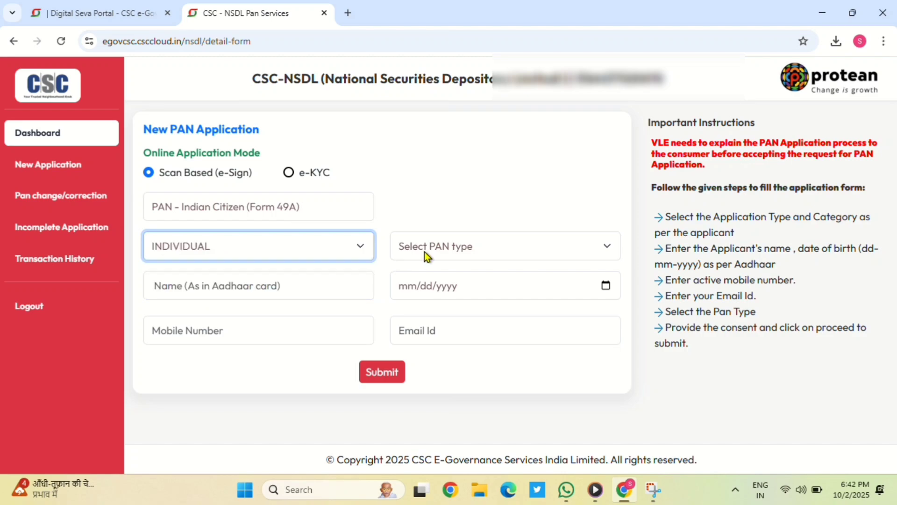
click(457, 250)
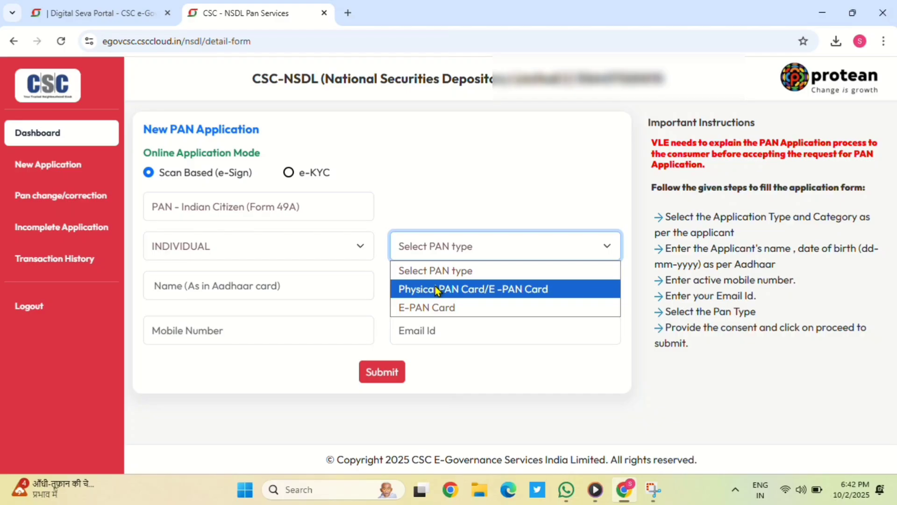
click(435, 289)
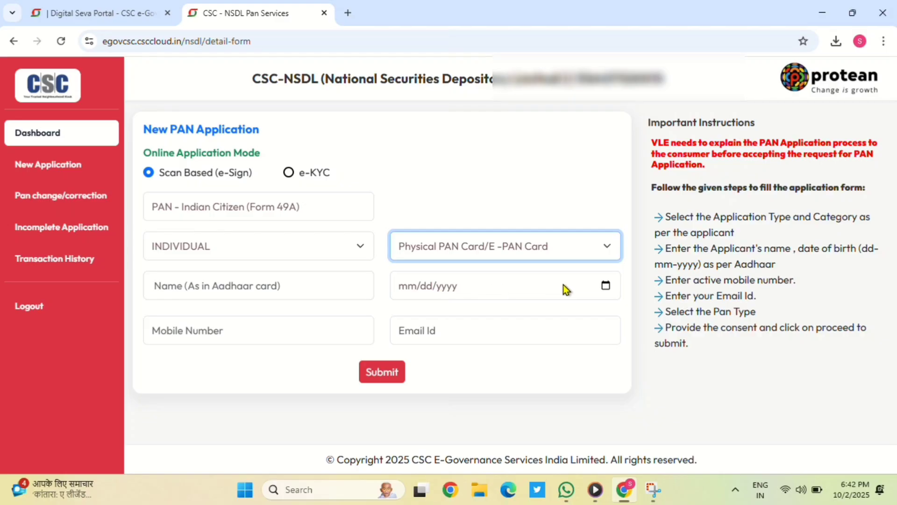
Step: Enter the applicant's date of birth and contact details, then submit the application
click(606, 287)
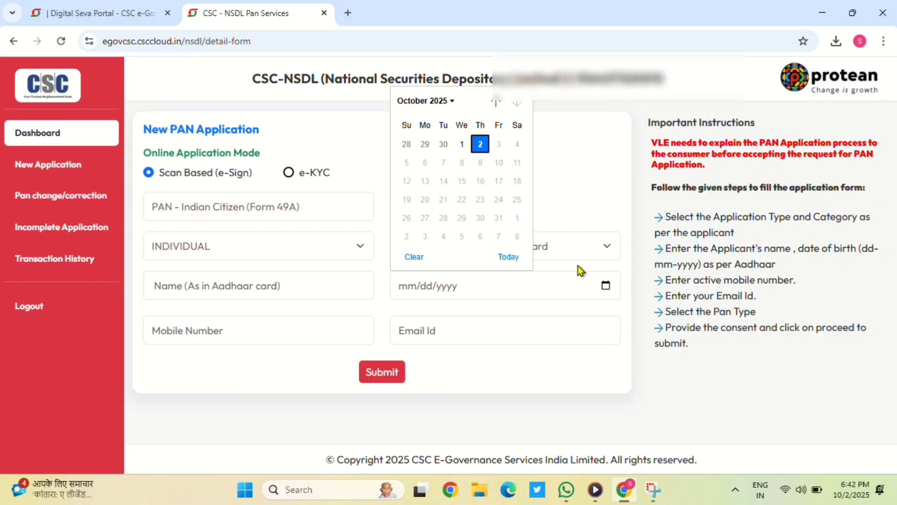
click(577, 288)
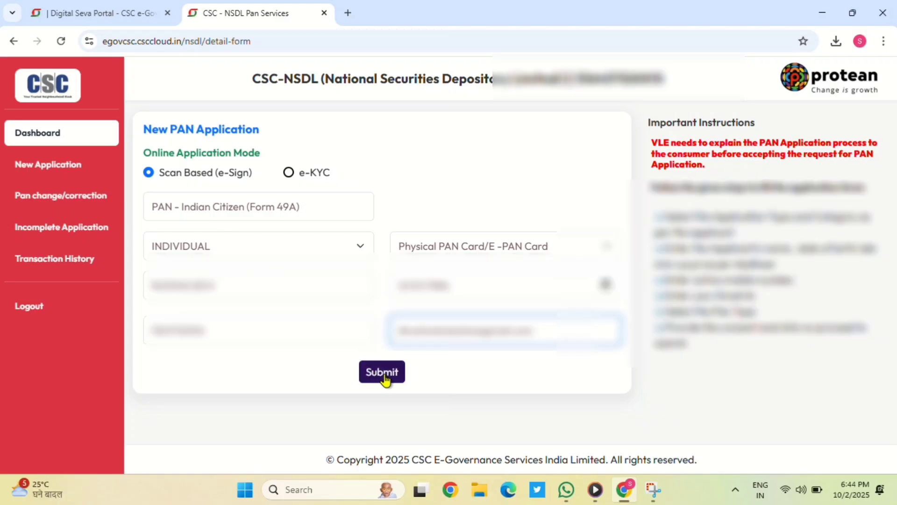
click(387, 375)
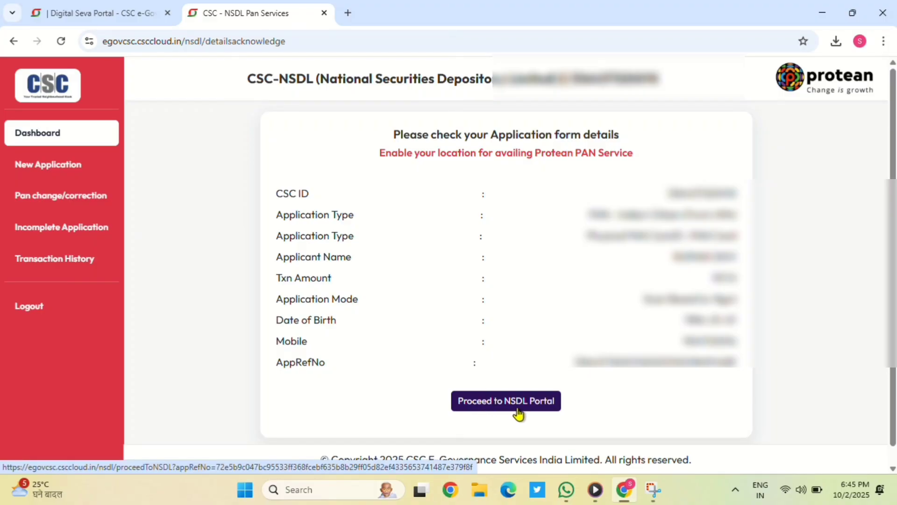
Step: Proceed to the NSDL portal, agree to the location notice and allow all cookies
click(514, 410)
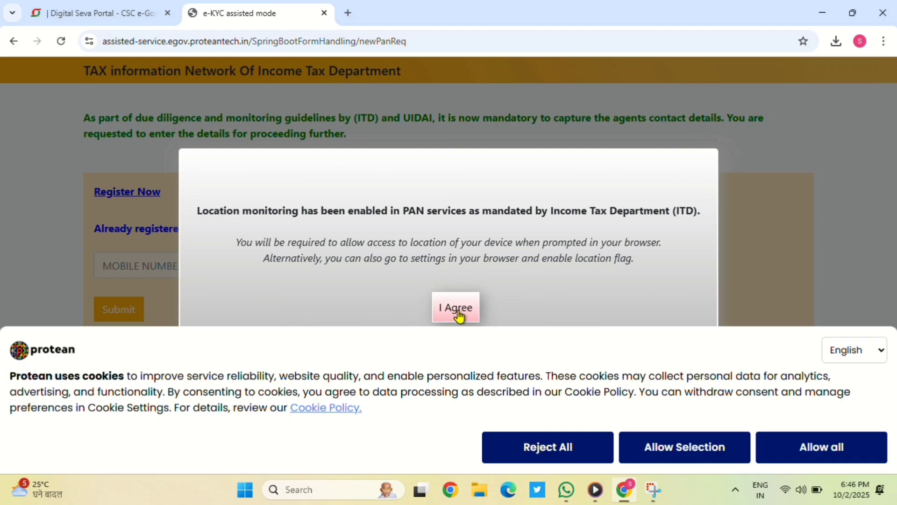
click(461, 313)
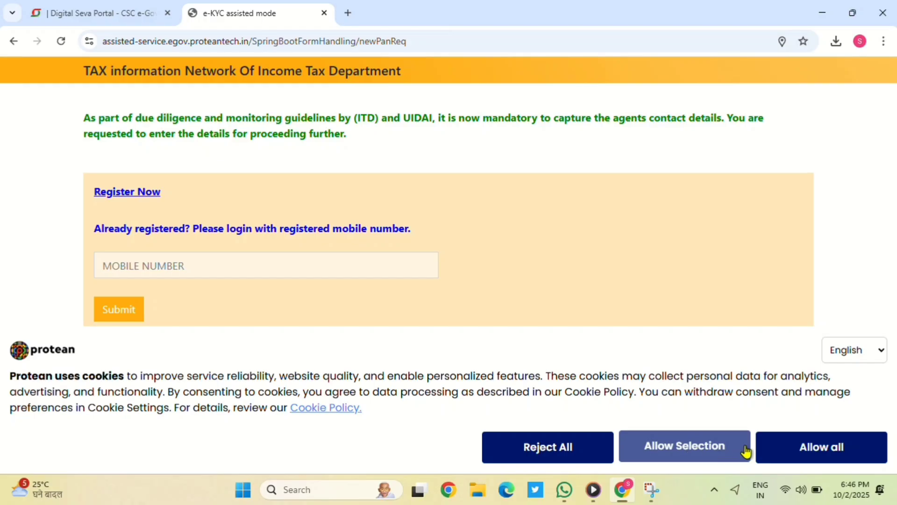
click(837, 451)
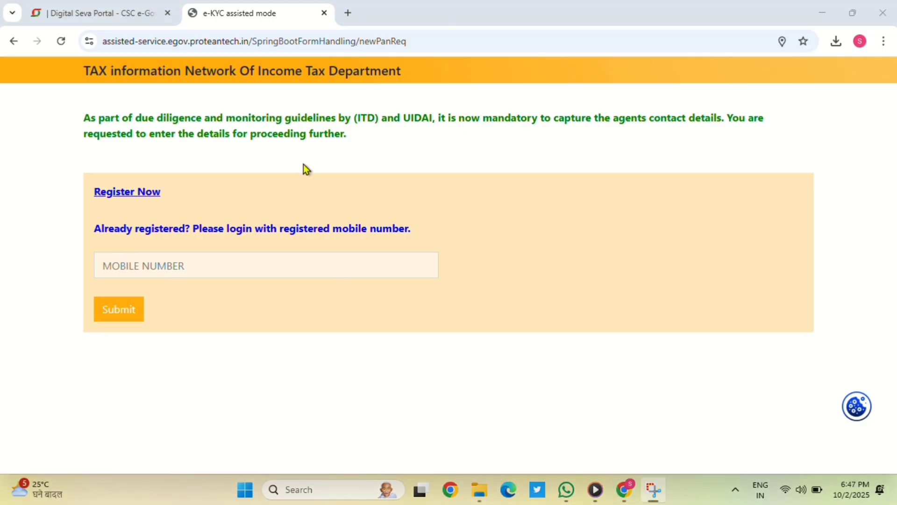
Step: Open agent registration, request and validate the e-mail OTP, then go back
click(134, 200)
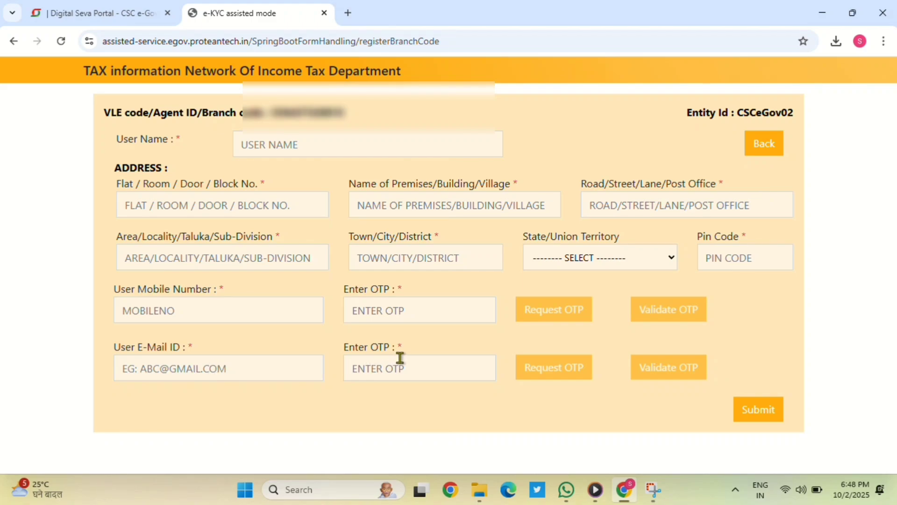
click(552, 365)
click(671, 375)
click(772, 146)
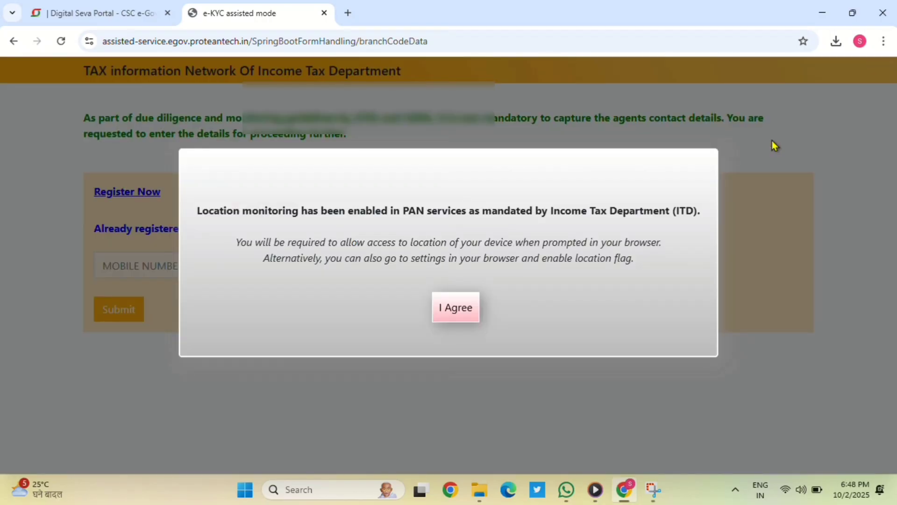
Step: Accept the location notice and log in with the registered mobile number and its OTP
click(464, 307)
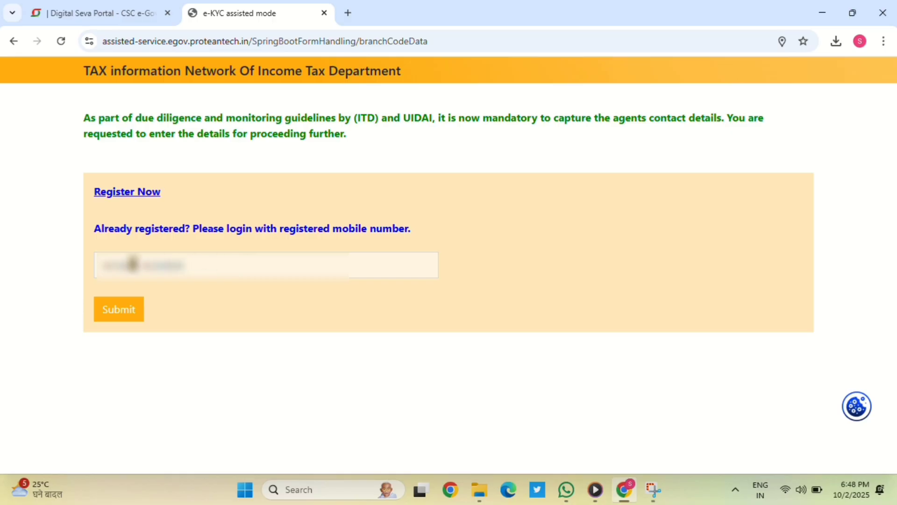
click(132, 261)
click(121, 310)
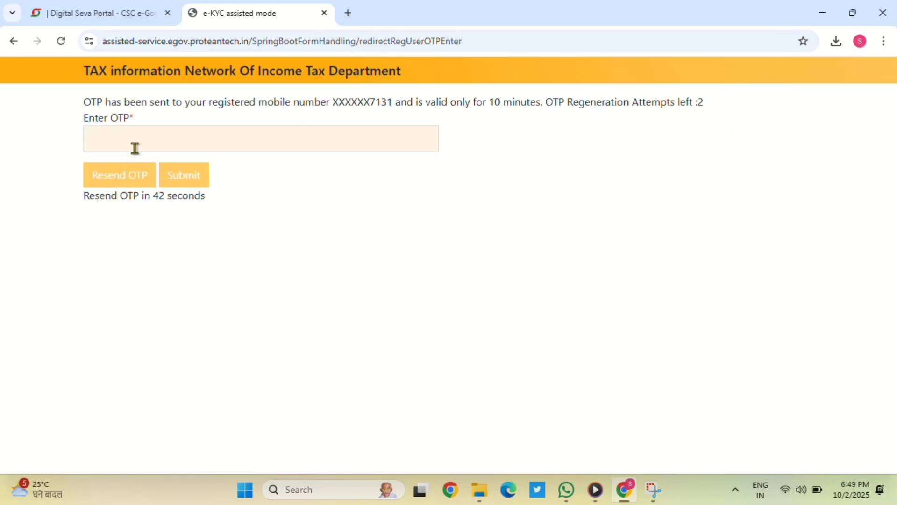
click(133, 148)
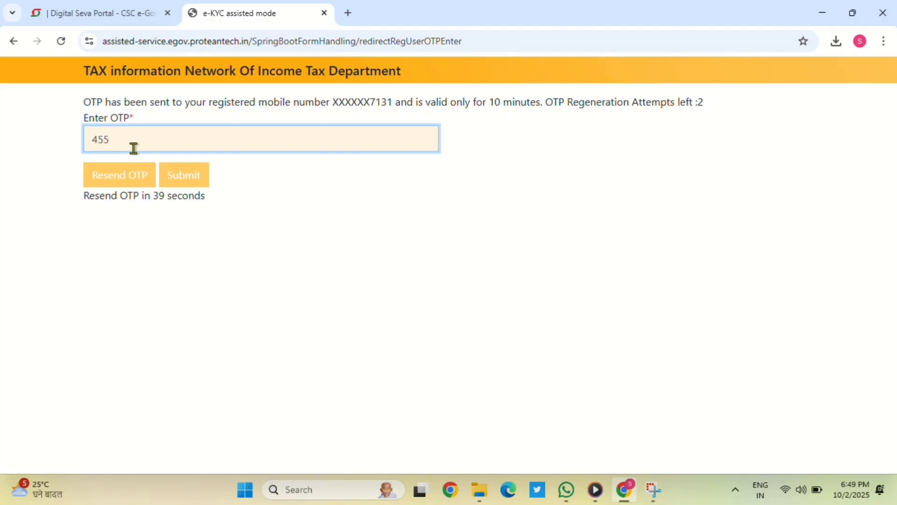
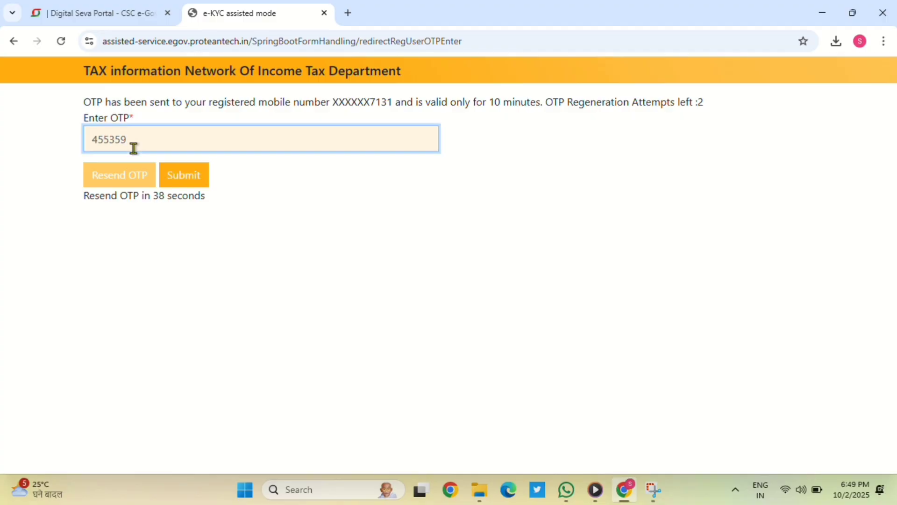
click(185, 174)
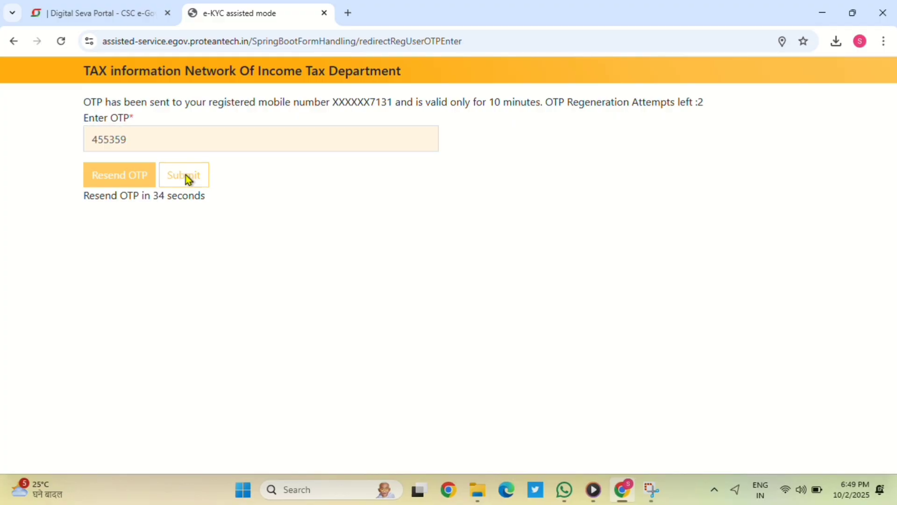
click(186, 174)
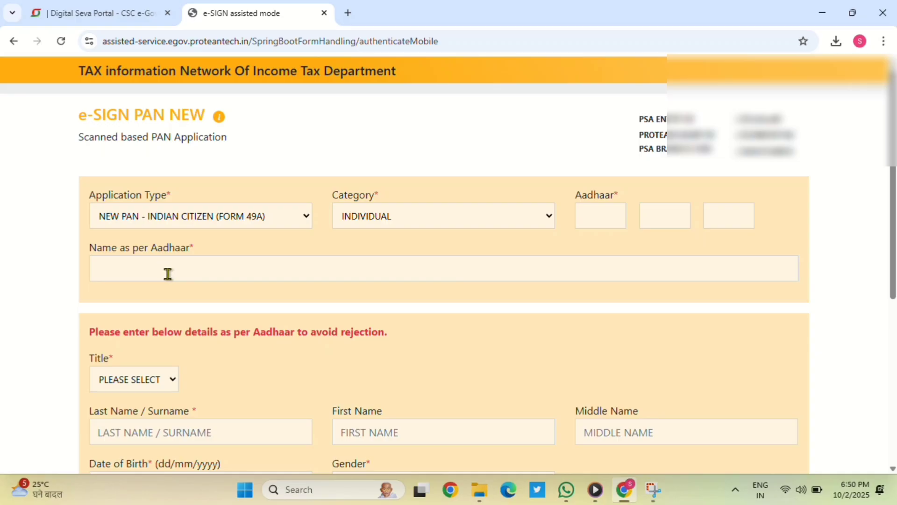
Step: Set the applicant's title and gender, give Aadhaar consent and submit the details
scroll(167, 275, down, 3)
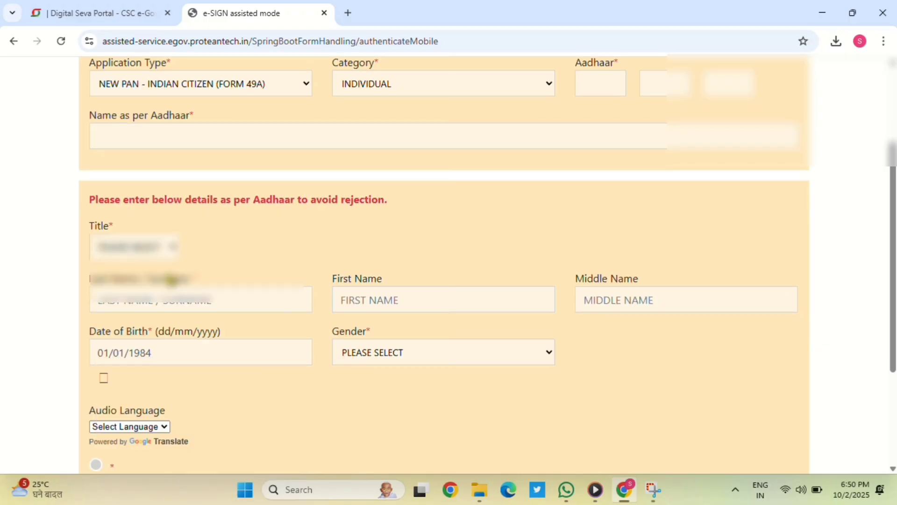
scroll(167, 278, down, 3)
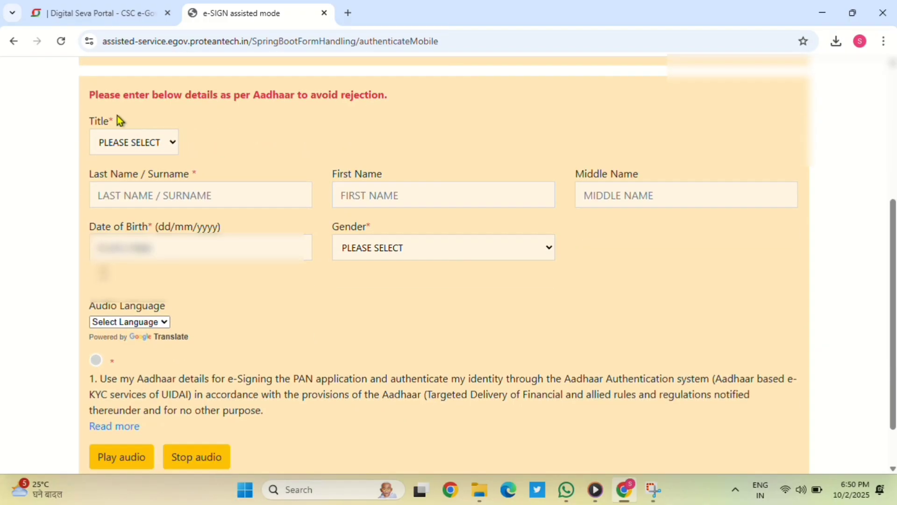
click(128, 144)
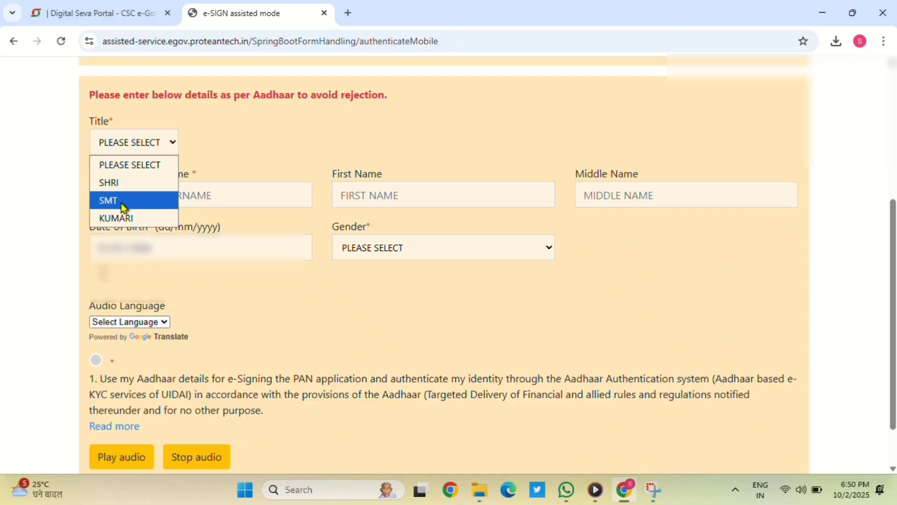
click(136, 168)
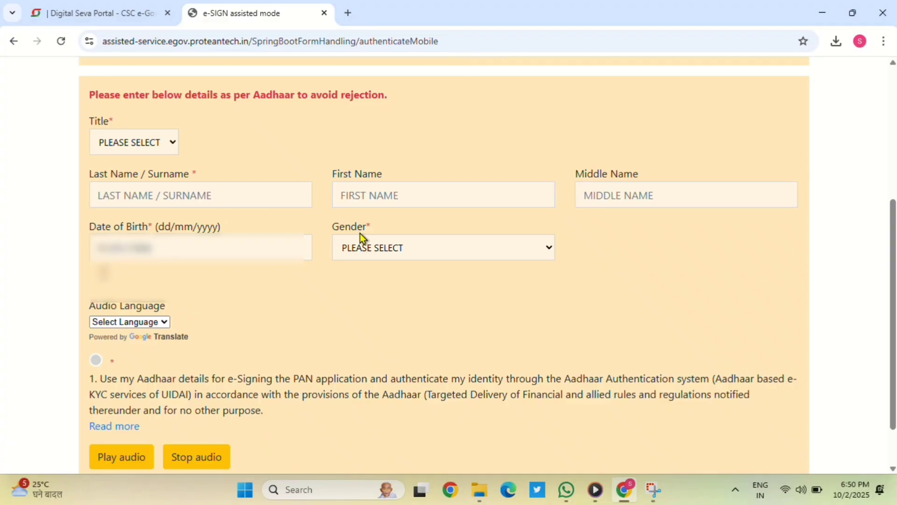
click(384, 249)
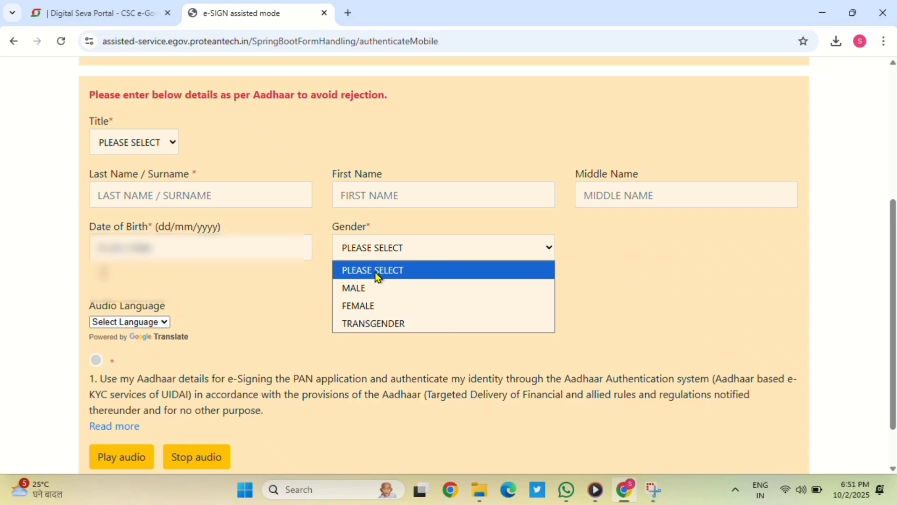
click(376, 273)
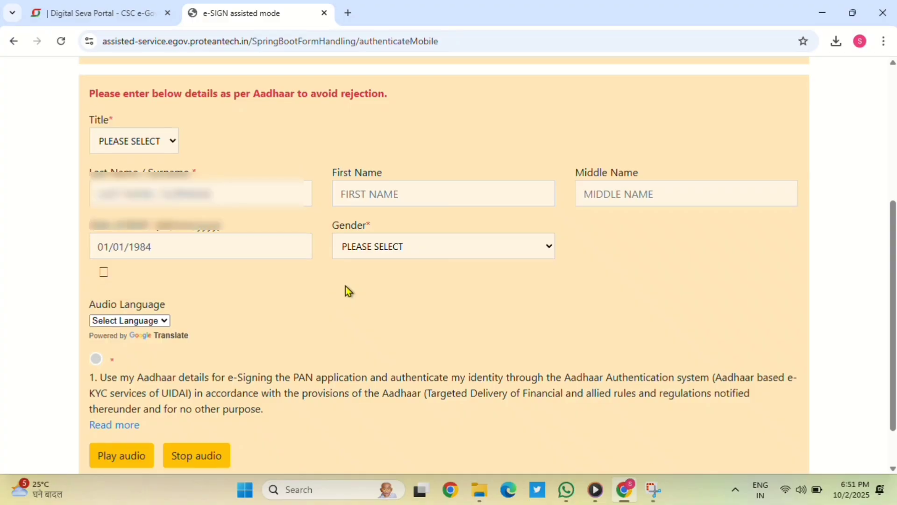
scroll(346, 285, down, 1)
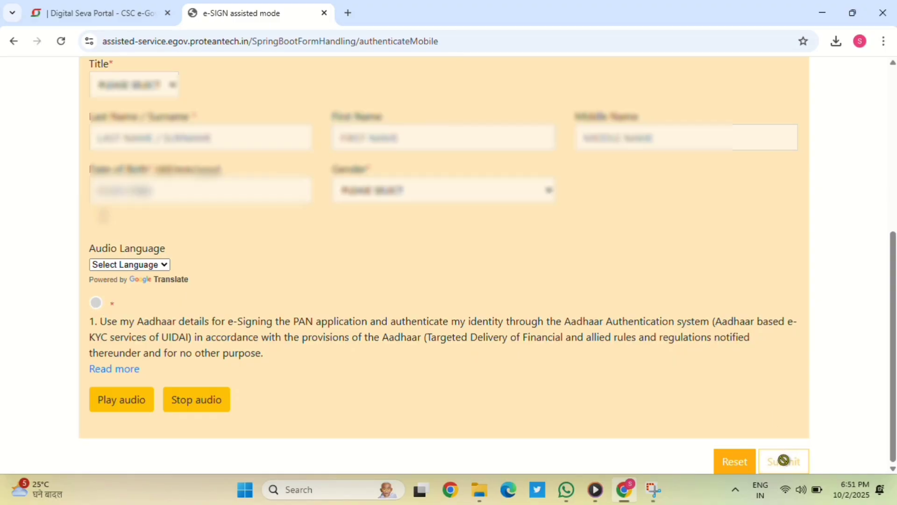
click(784, 461)
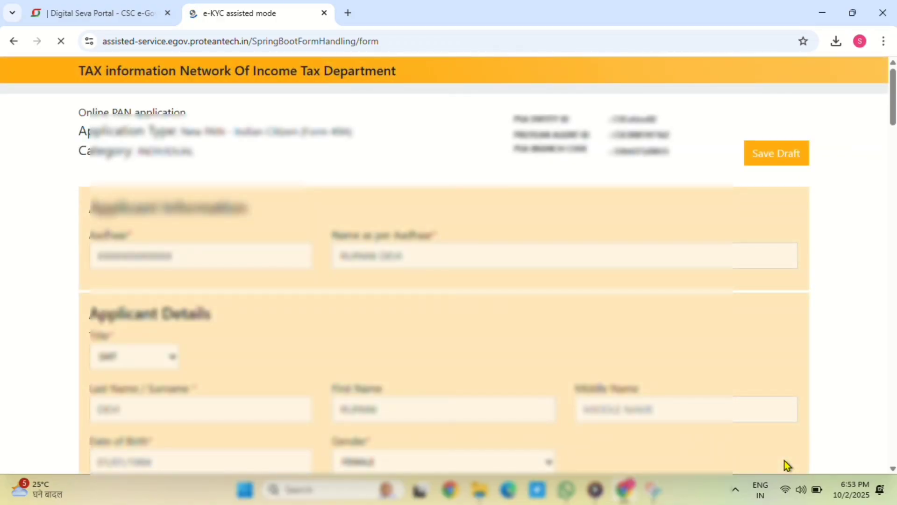
Step: Review the prefilled Applicant Details, keep 'known by any other name' as No, and continue to Parents Details
scroll(292, 260, down, 1)
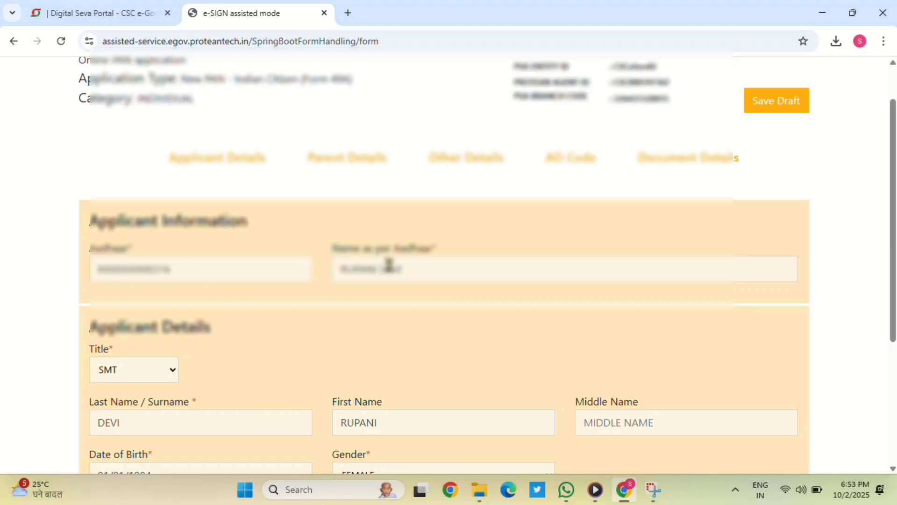
scroll(391, 272, down, 4)
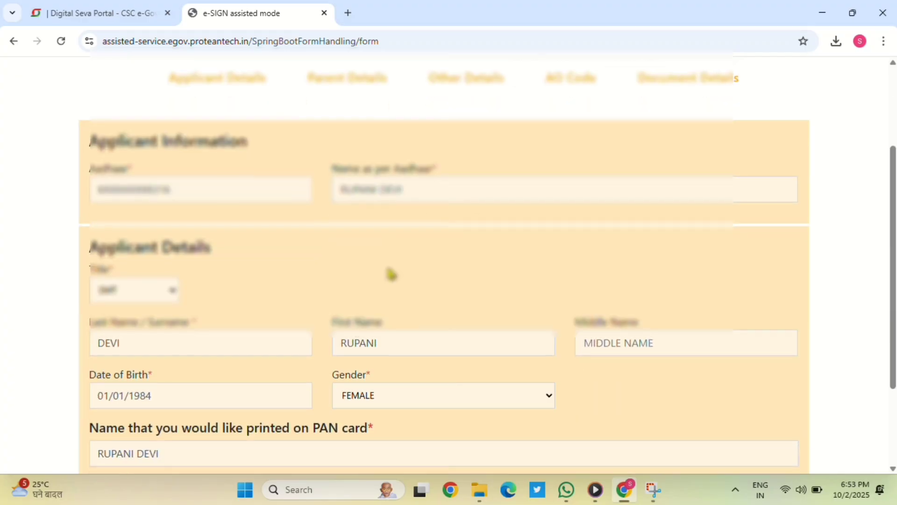
scroll(391, 273, down, 1)
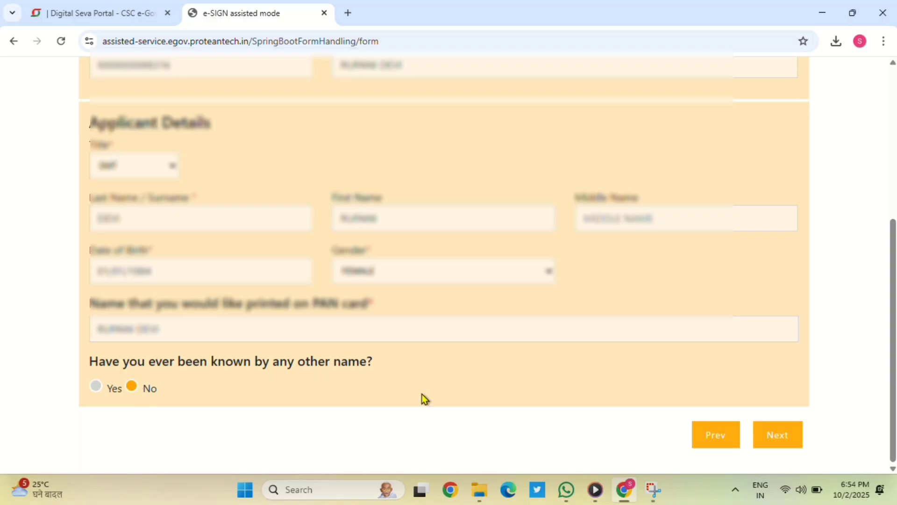
click(783, 442)
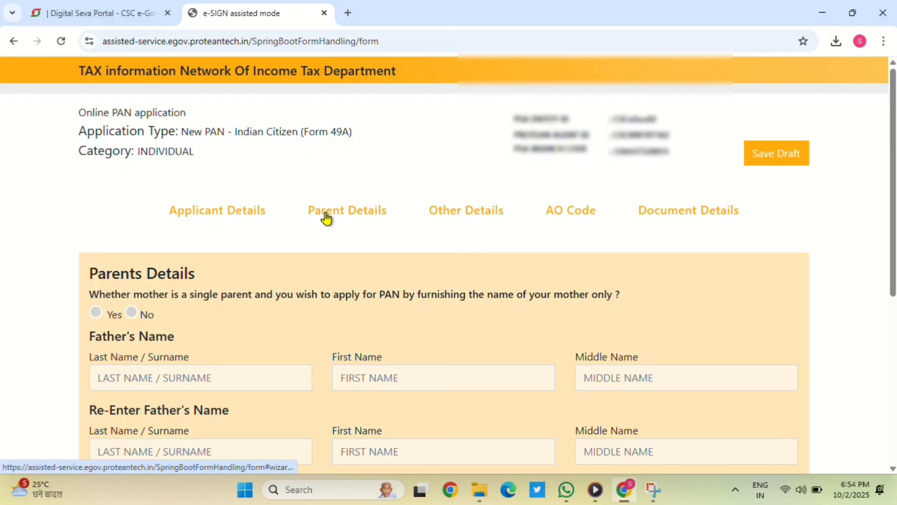
Step: Answer No to single-parent mother, keep Father's Name for printing on the card, and continue to Other Details
click(351, 225)
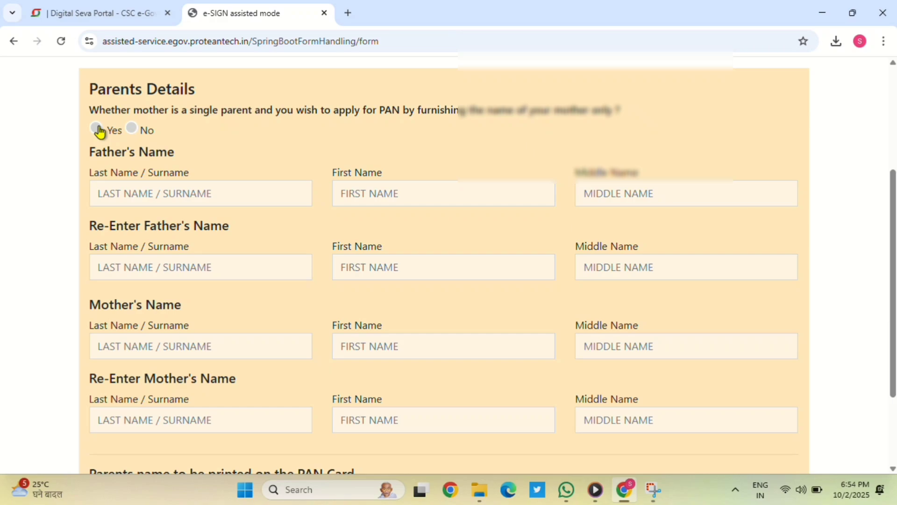
click(133, 129)
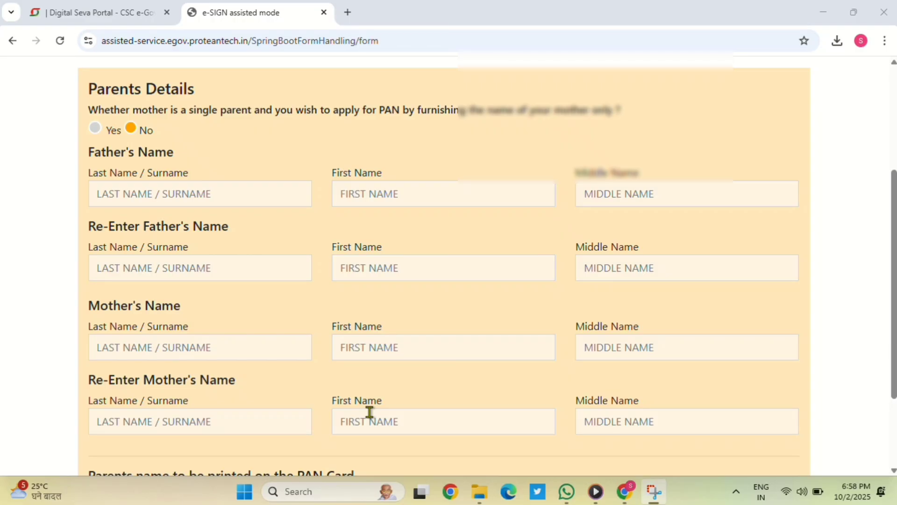
scroll(660, 386, down, 2)
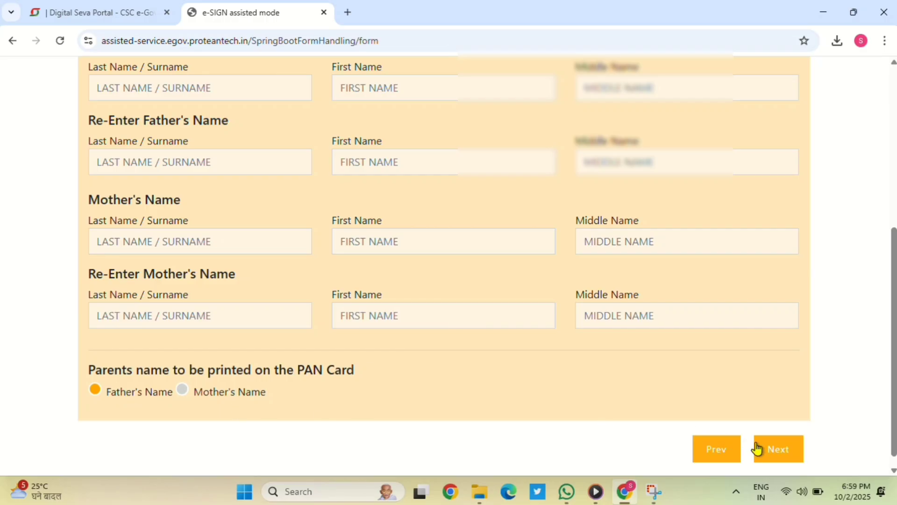
click(778, 450)
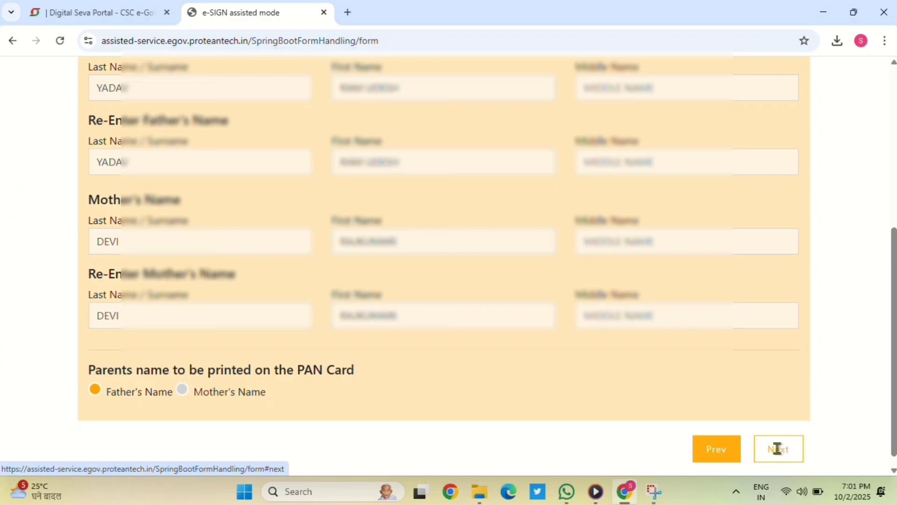
click(778, 449)
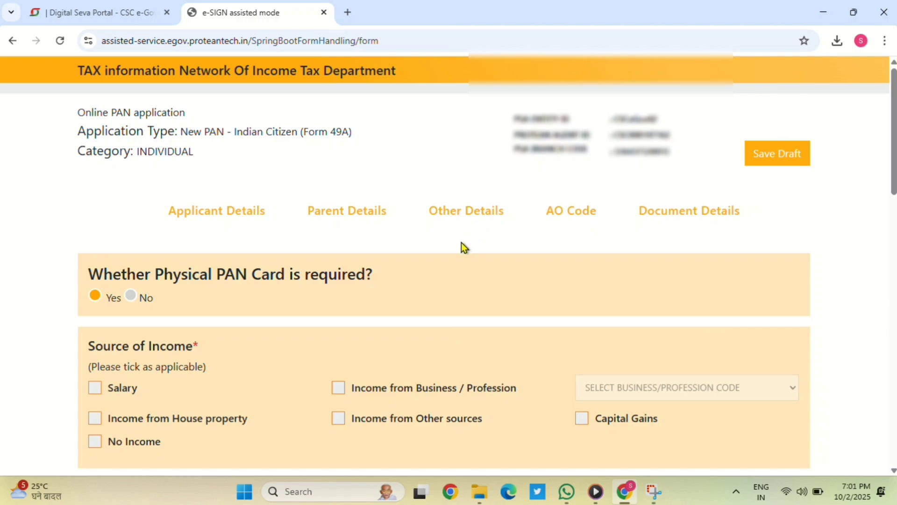
scroll(462, 242, down, 3)
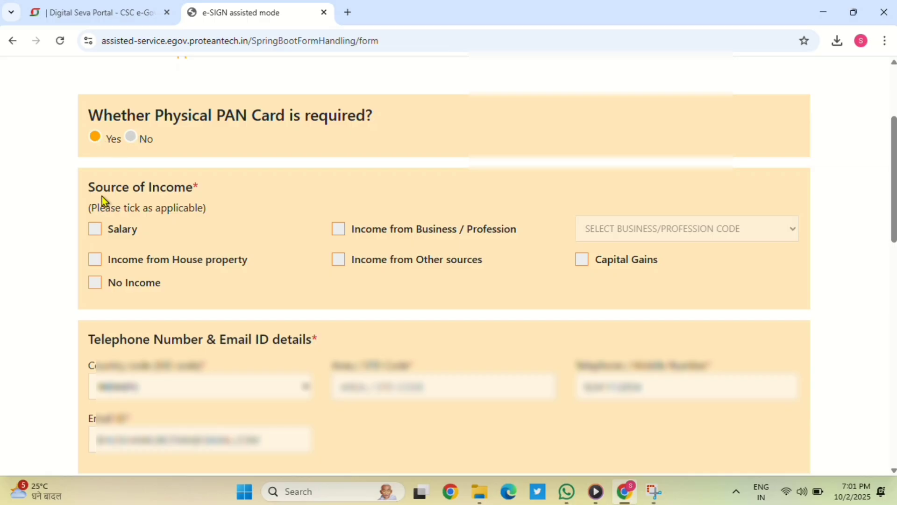
click(104, 287)
scroll(60, 290, down, 2)
scroll(59, 290, down, 3)
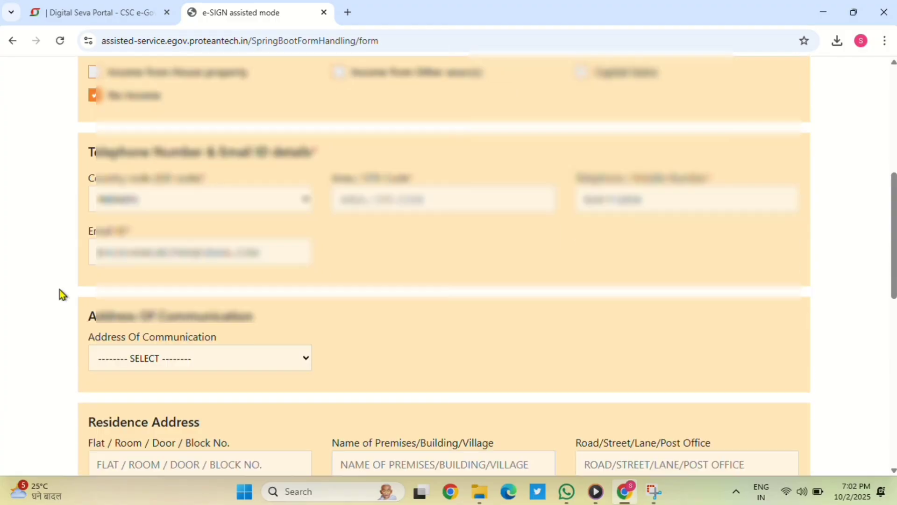
scroll(88, 259, down, 1)
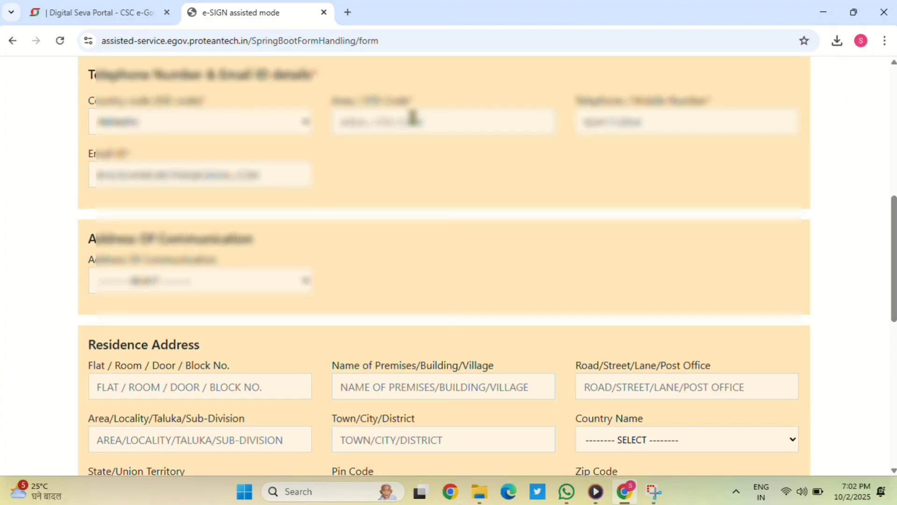
scroll(339, 192, down, 2)
scroll(339, 192, down, 2)
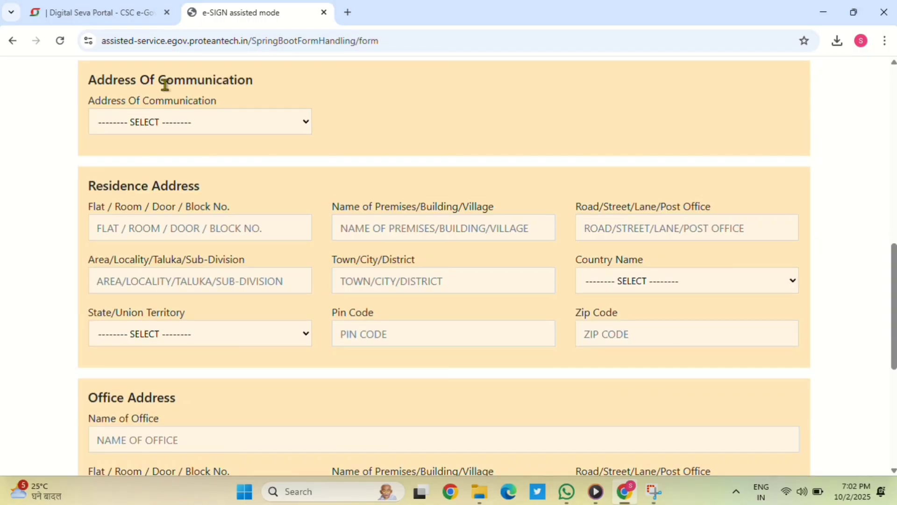
Step: Choose RESIDENCE as the address of communication and enter the residence address lines
click(161, 121)
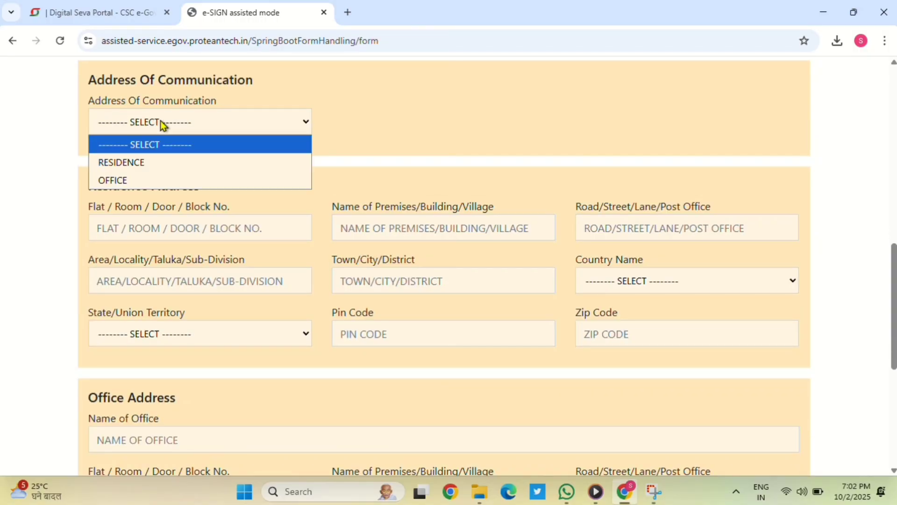
click(140, 169)
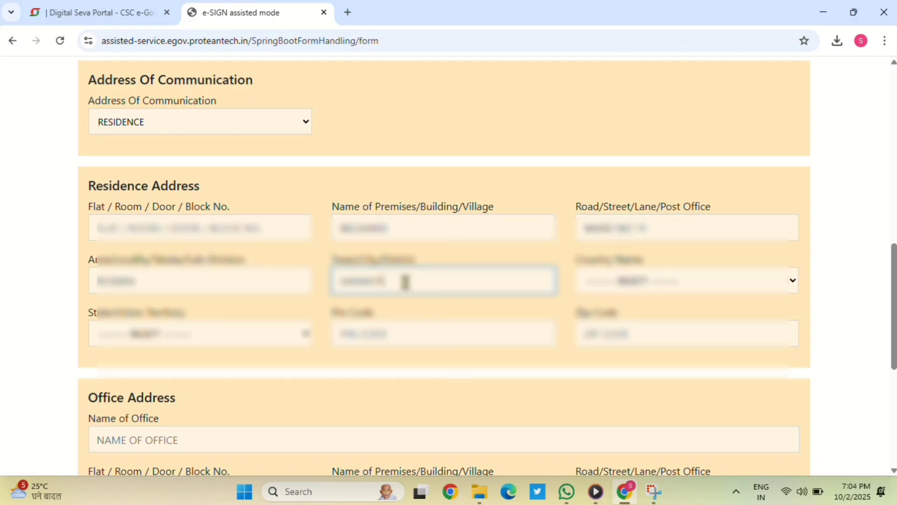
text(PUR)
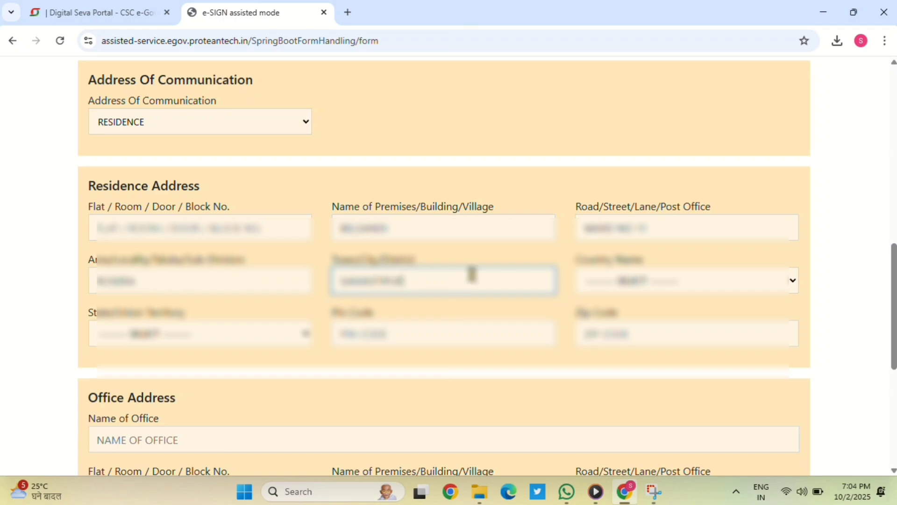
Step: Pick the residence country, select BIHAR as the state, and fill in the pin code
click(639, 276)
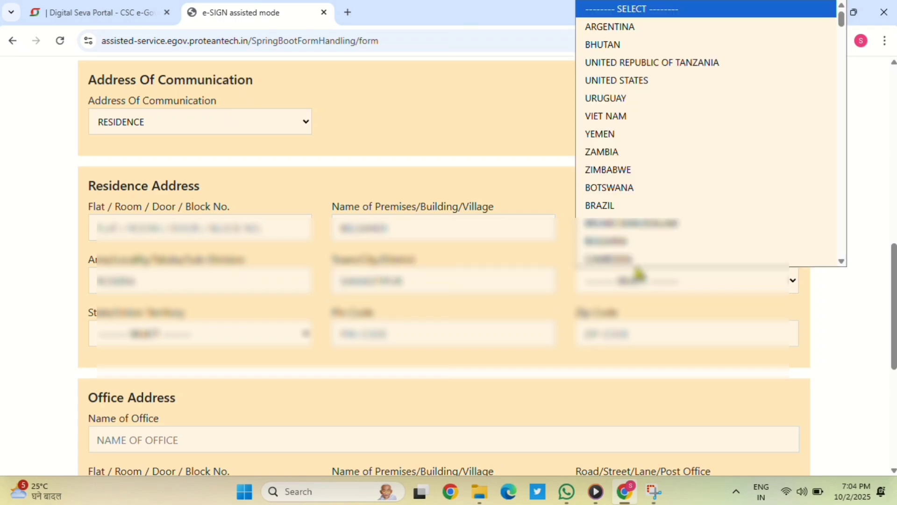
scroll(632, 224, down, 5)
click(632, 222)
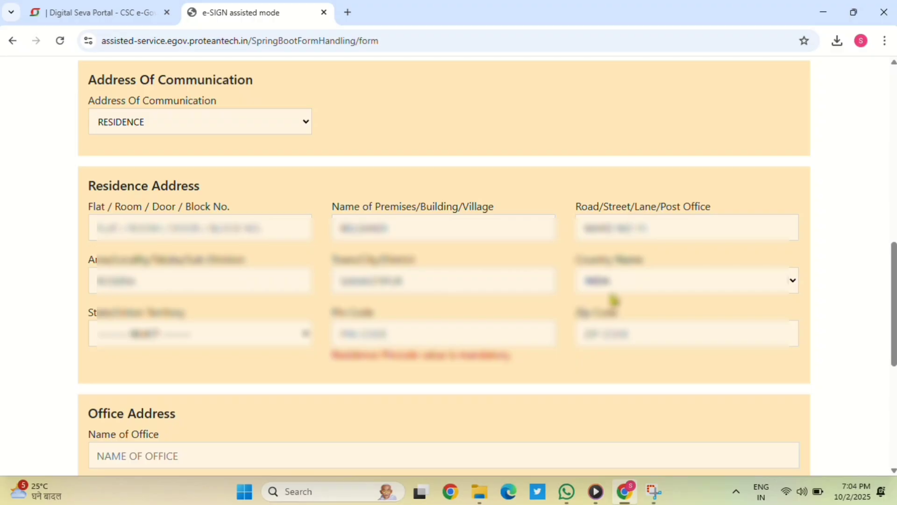
click(161, 335)
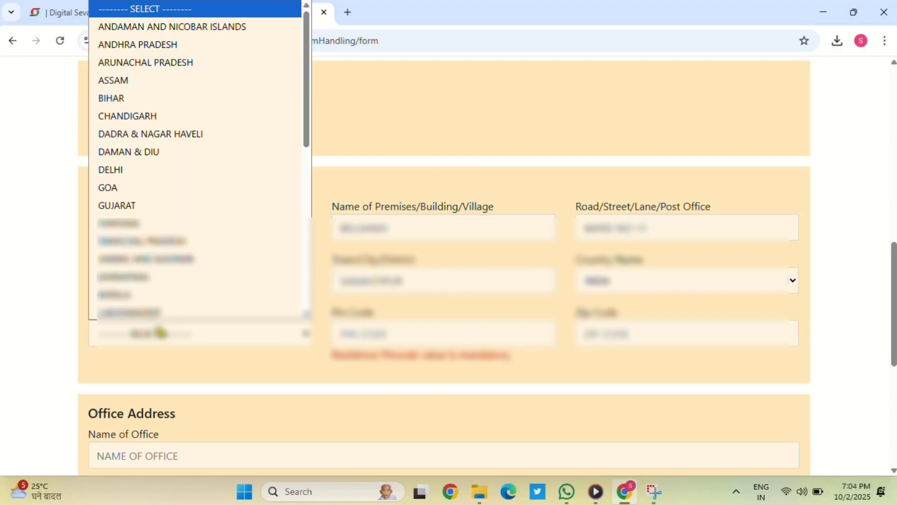
click(139, 97)
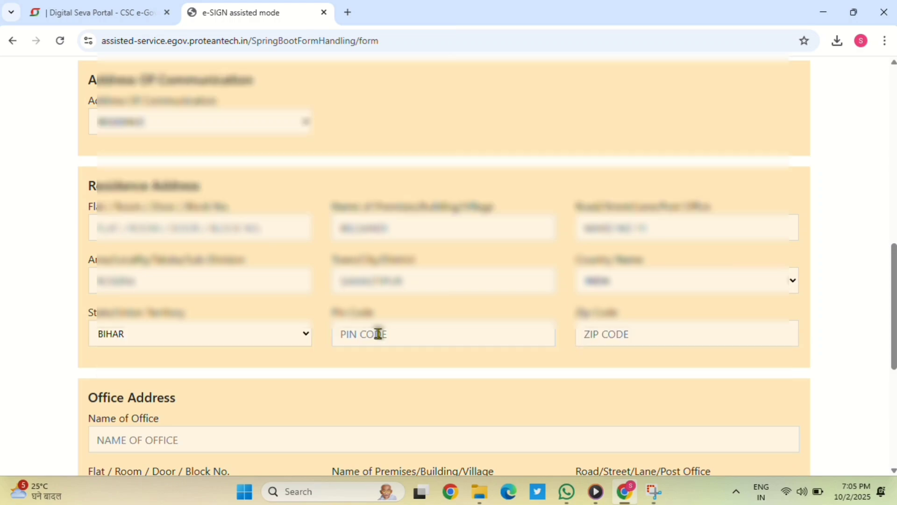
scroll(445, 360, down, 6)
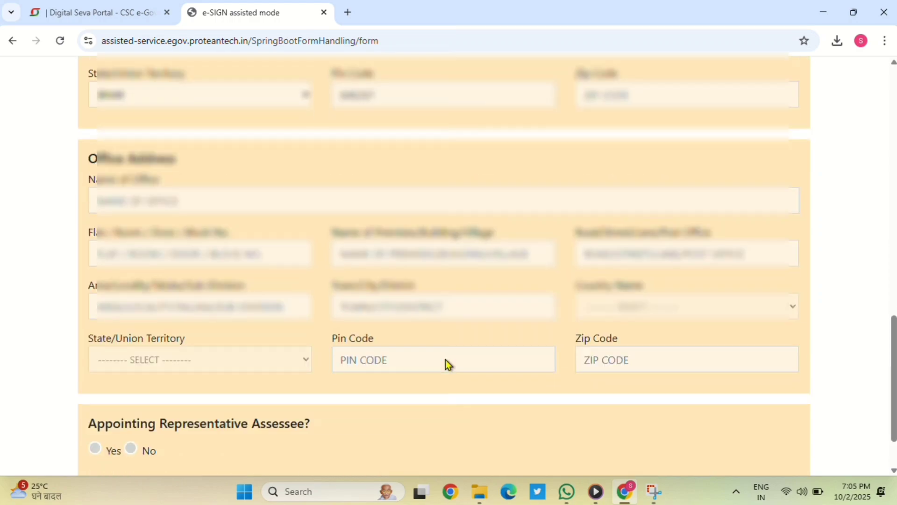
Step: Select No for Appointing Representative Assessee and proceed to the AO Code step
scroll(445, 360, down, 1)
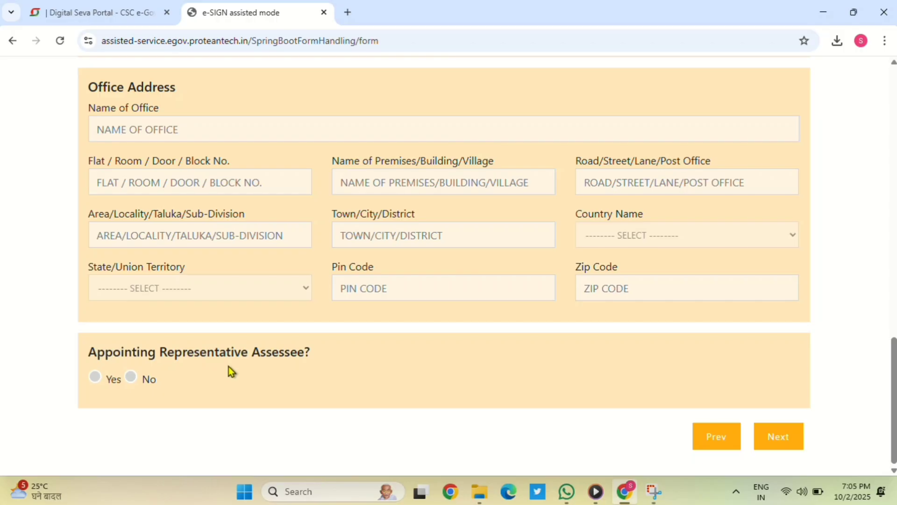
click(131, 378)
click(779, 437)
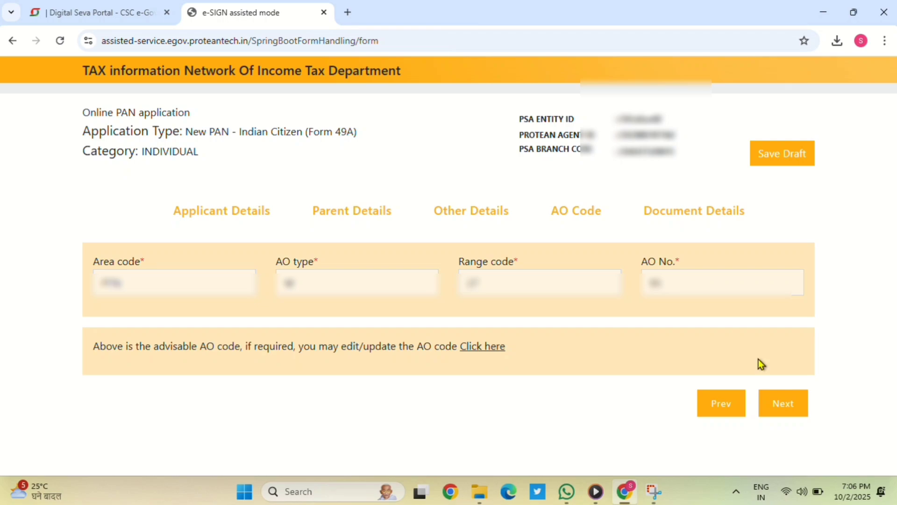
Step: Accept the advised AO code values and proceed to Document Details
click(788, 406)
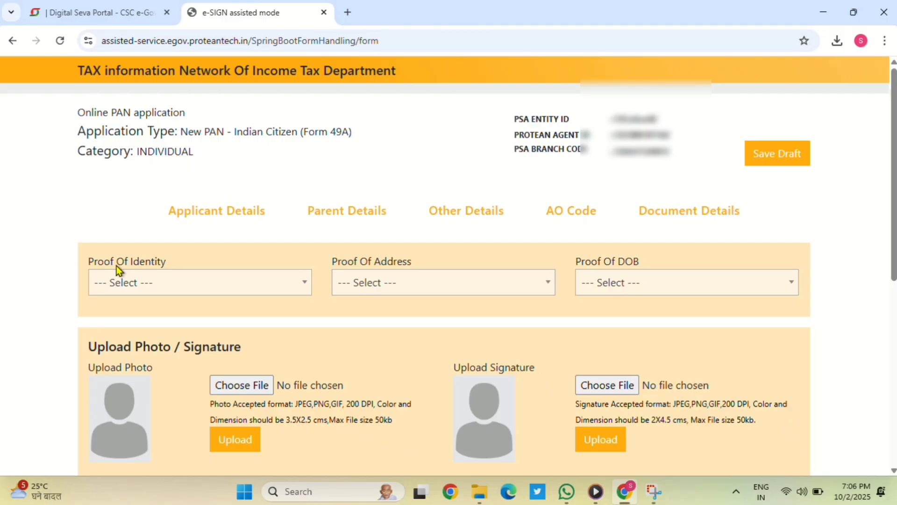
Step: Pick AADHAAR Card in the Proof Of Identity, Proof Of Address and Proof Of DOB dropdowns
click(160, 282)
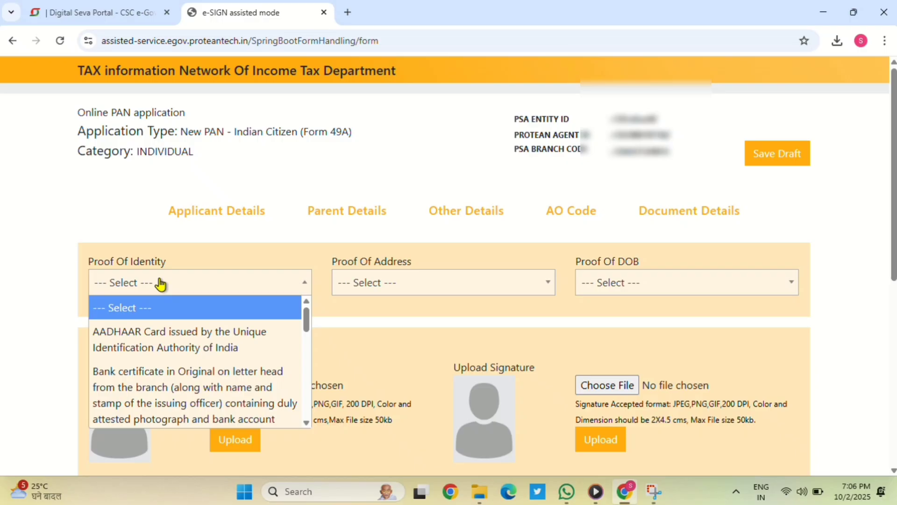
click(165, 333)
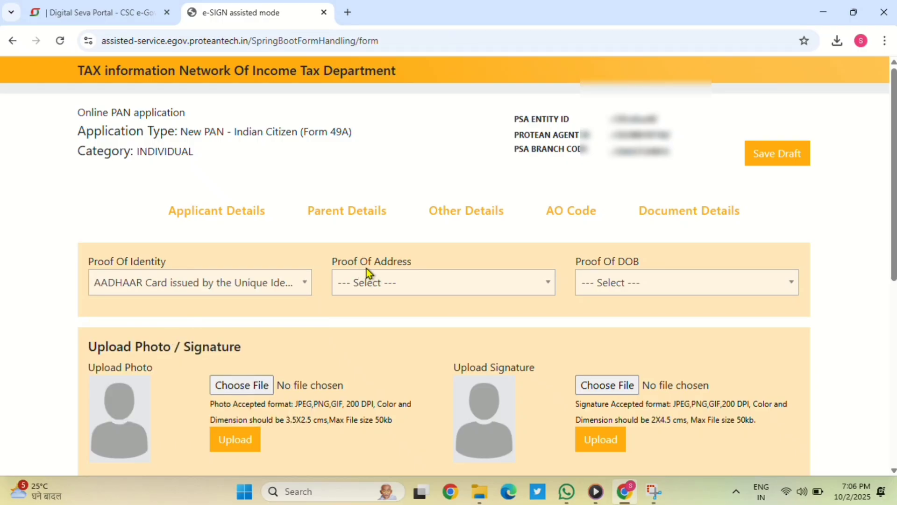
click(381, 285)
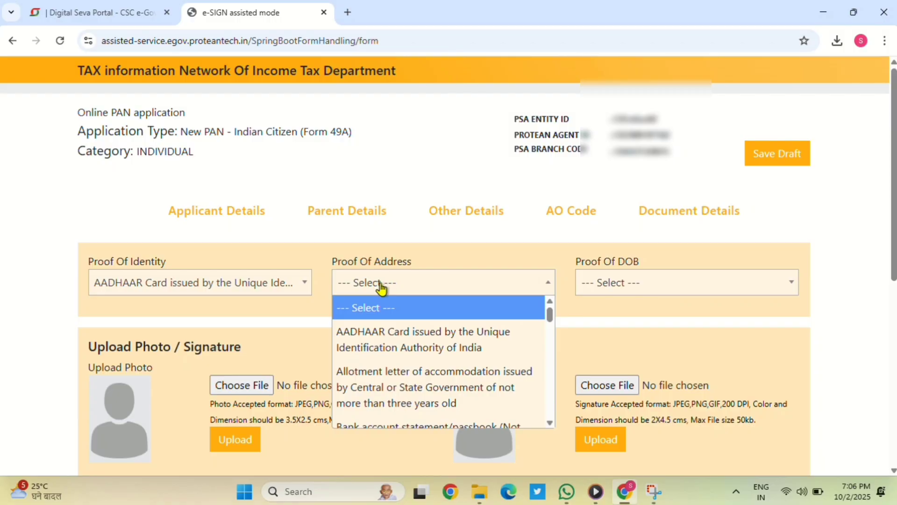
click(390, 334)
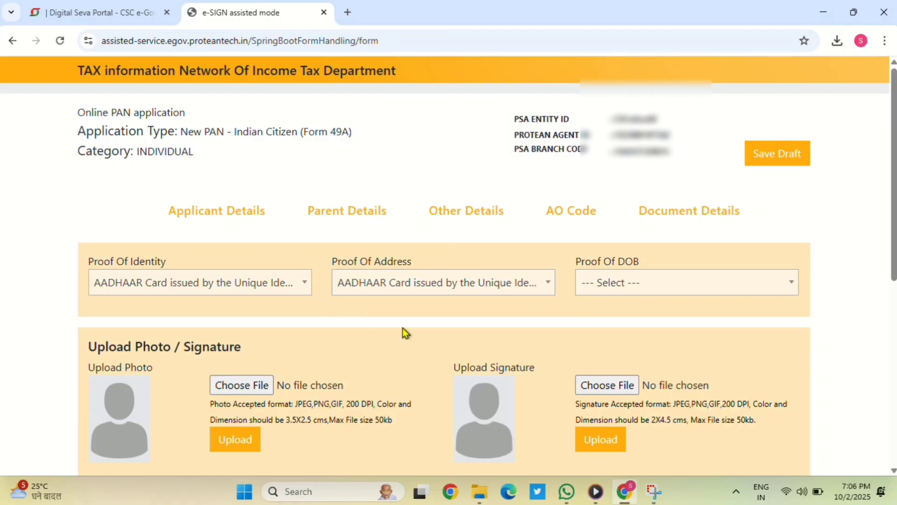
click(632, 286)
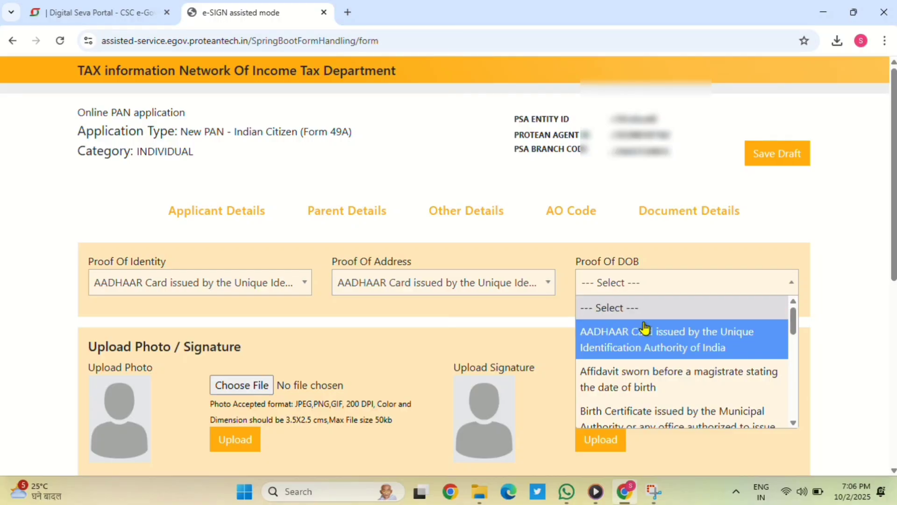
click(641, 340)
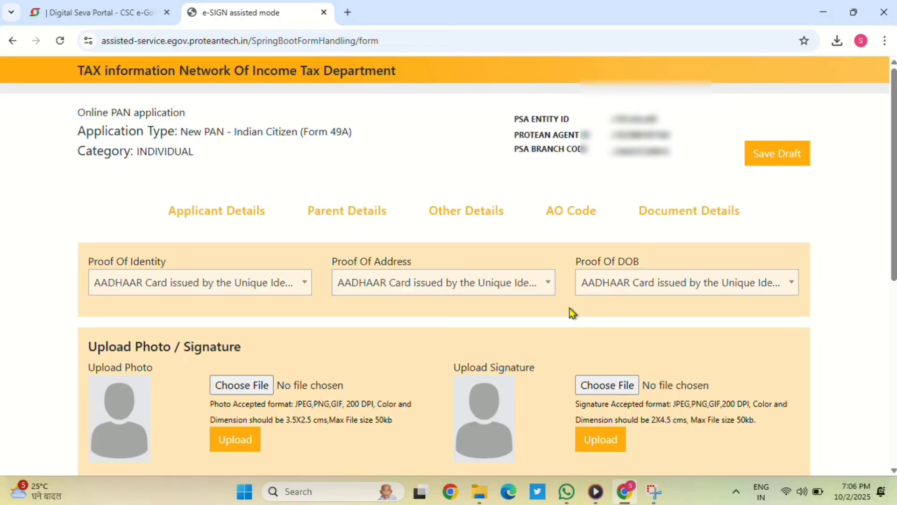
Step: Scroll through the Upload Photo/Signature and Supporting Documents sections to review them
scroll(570, 307, down, 4)
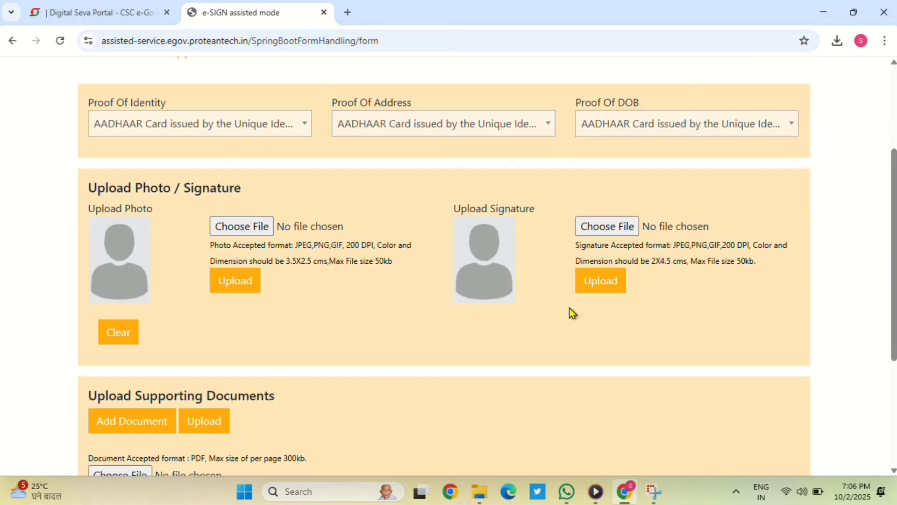
scroll(570, 308, down, 2)
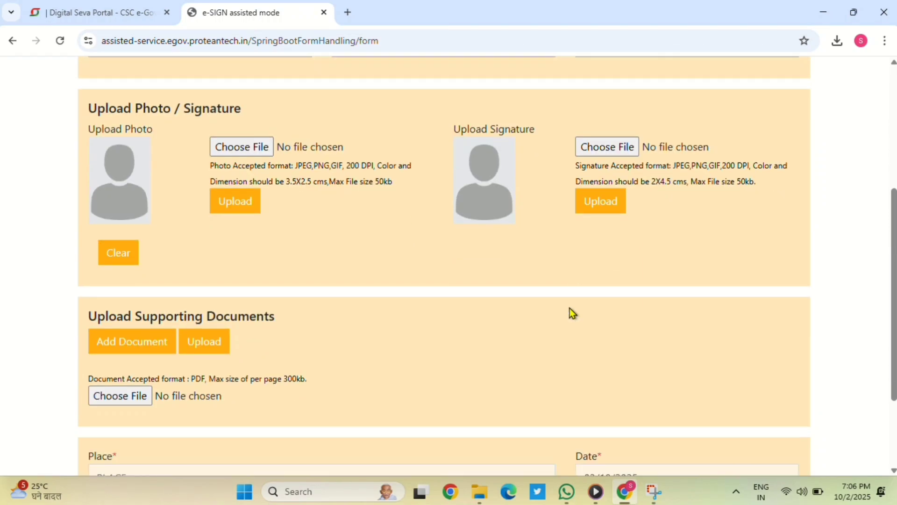
scroll(570, 312, up, 1)
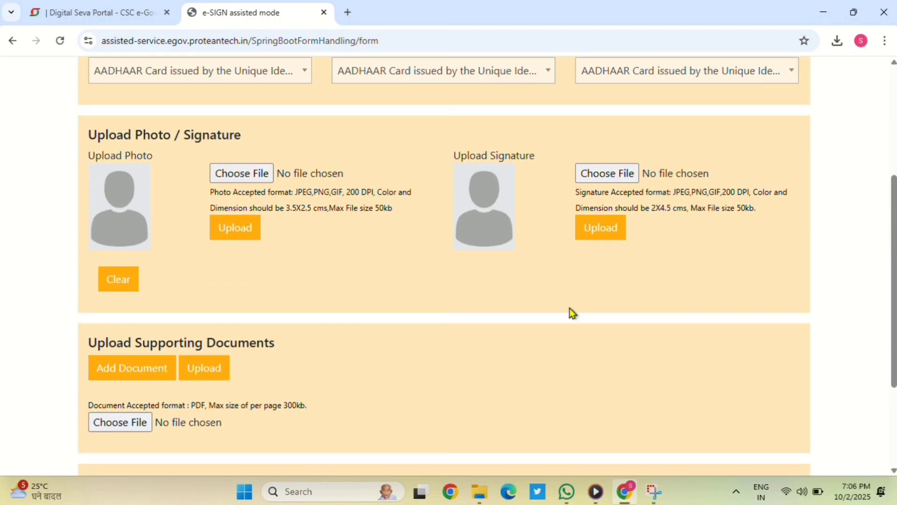
scroll(570, 307, up, 1)
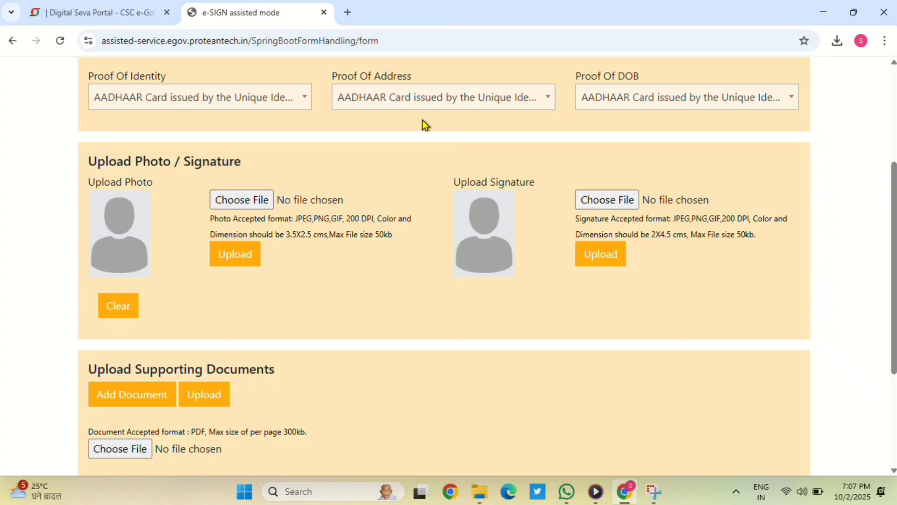
scroll(345, 255, down, 3)
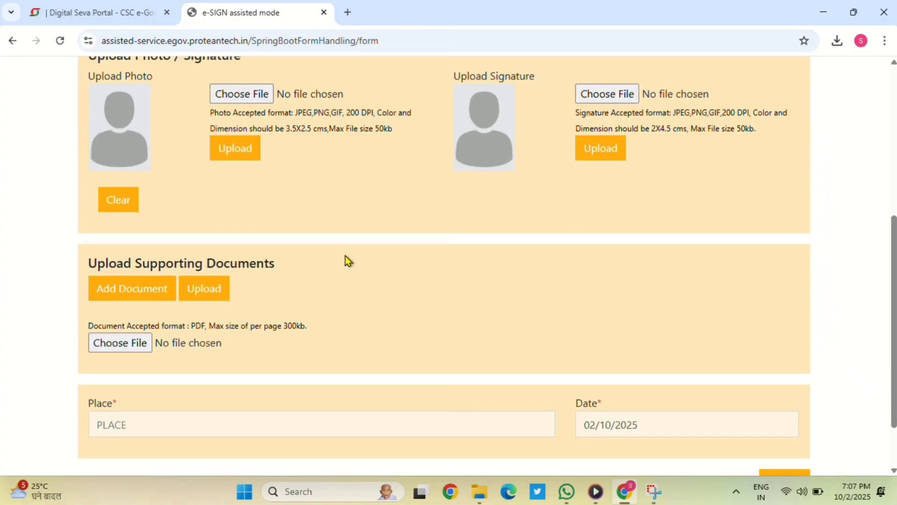
scroll(346, 255, down, 1)
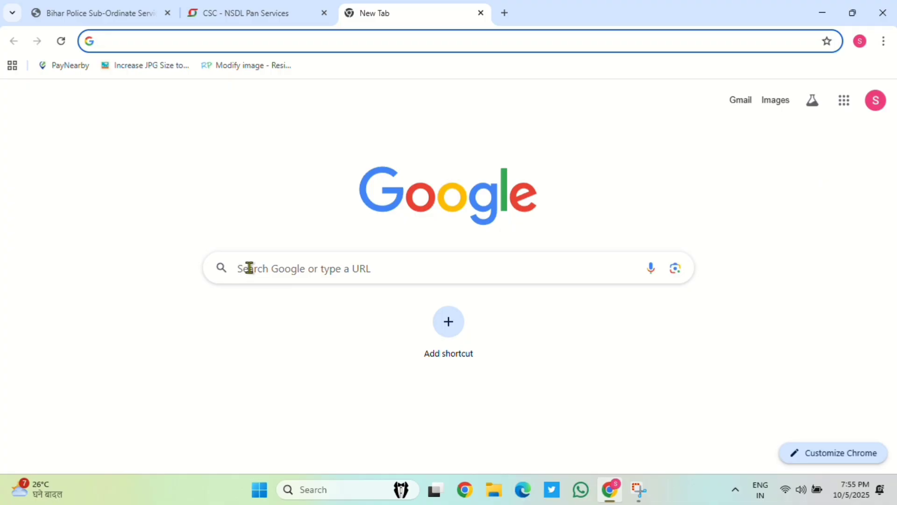
Step: Search Google for 'pi7' and open the Pi7 Reduce Image Size In KB page
click(249, 268)
text(pi7)
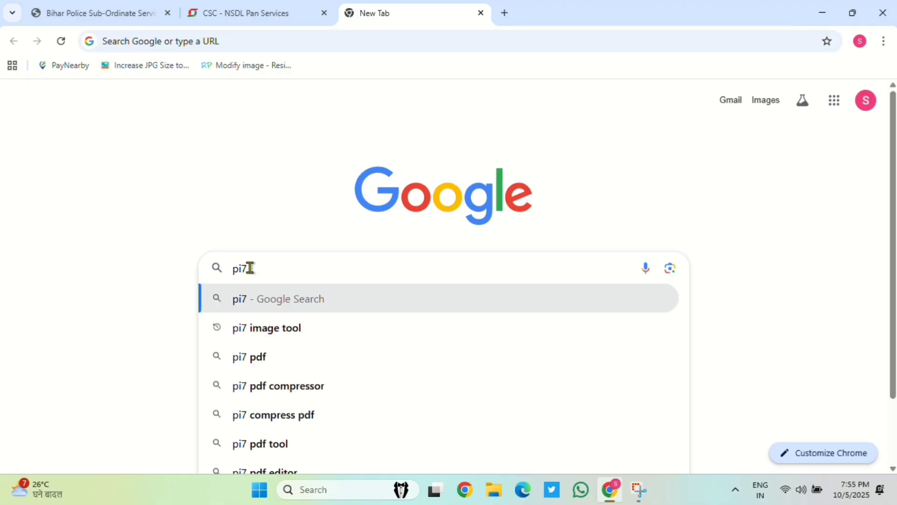
click(253, 327)
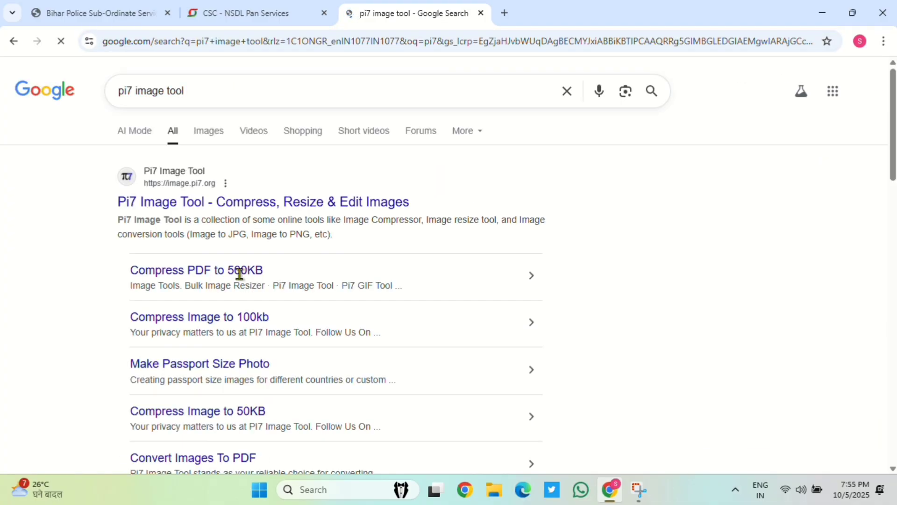
click(150, 206)
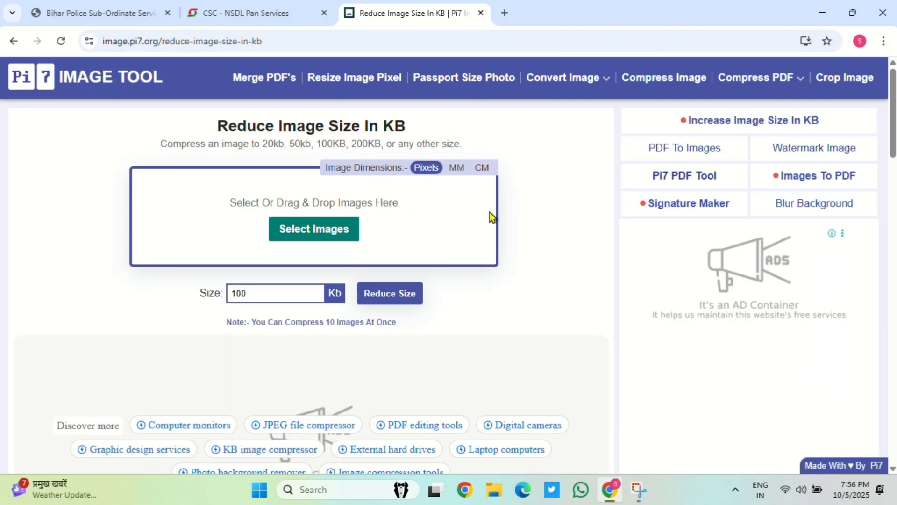
Step: Load the applicant's photo, compress it to a 45 KB target, and download the 43 KB JPEG
click(309, 232)
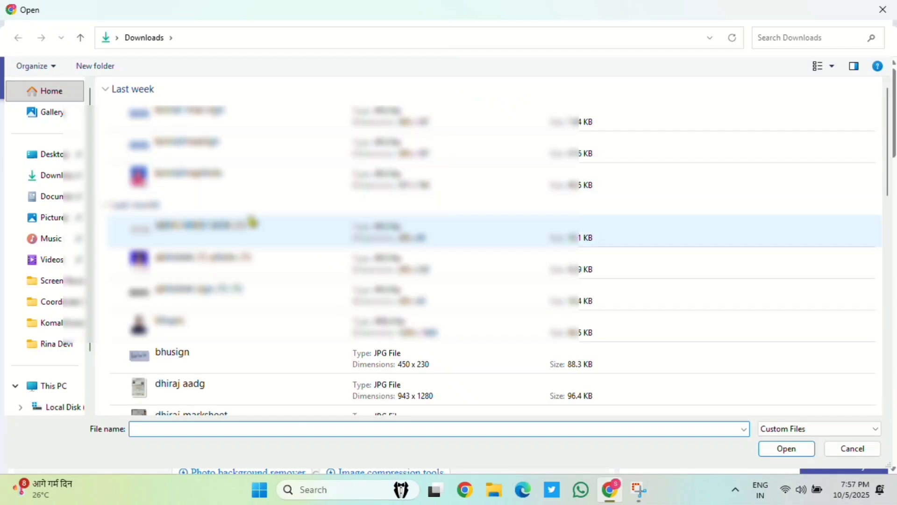
double_click(252, 325)
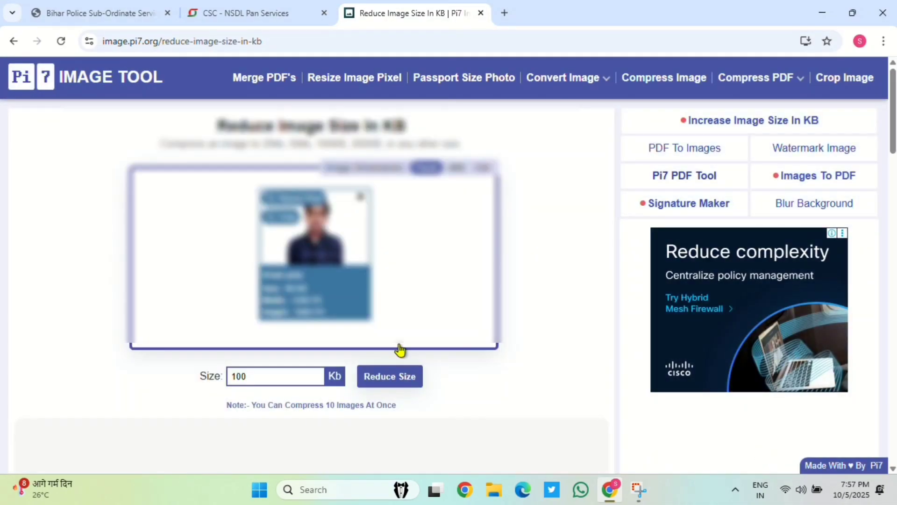
double_click(271, 378)
key(BackSpace)
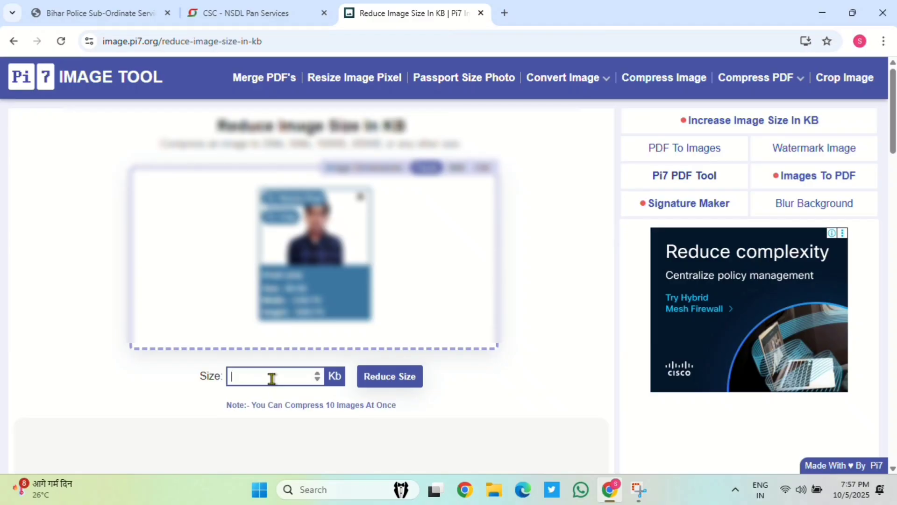
text(45)
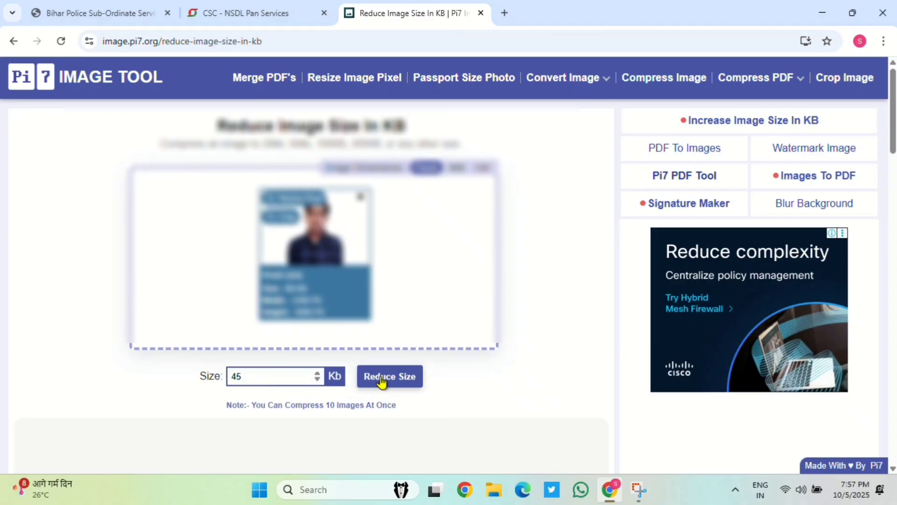
click(382, 380)
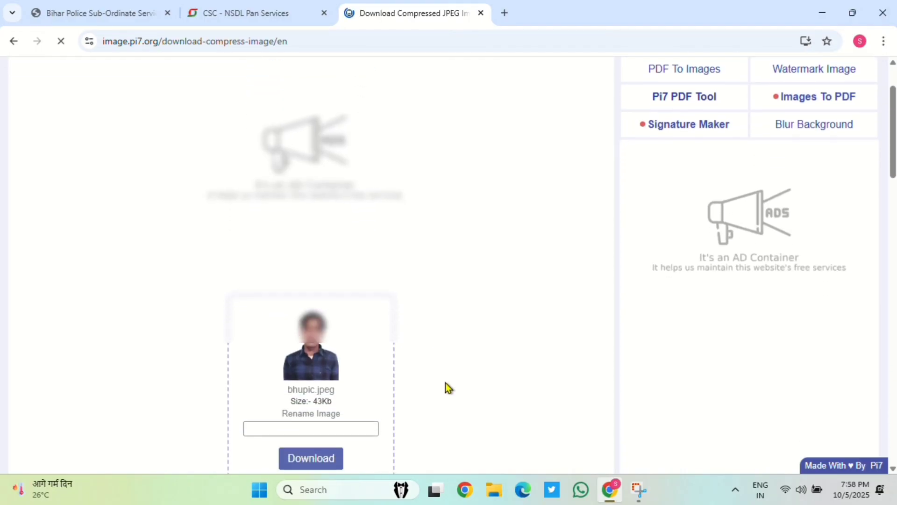
scroll(444, 383, down, 1)
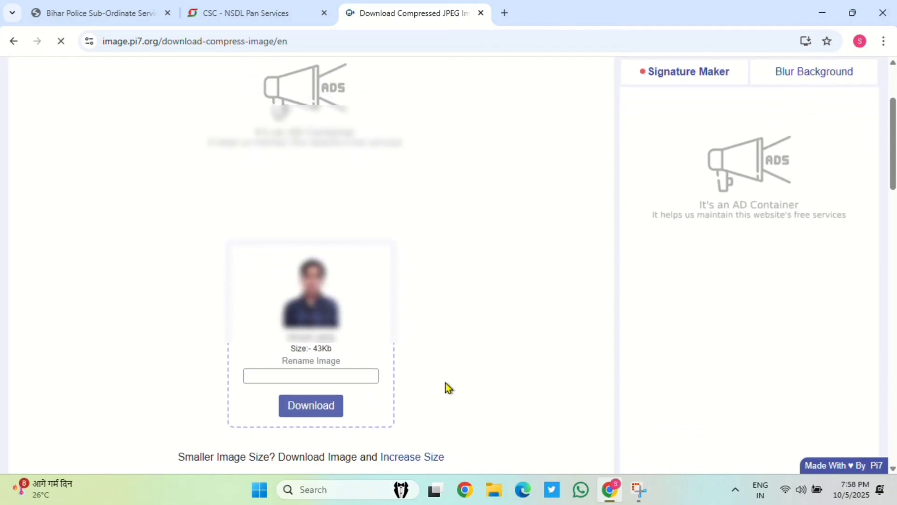
click(318, 409)
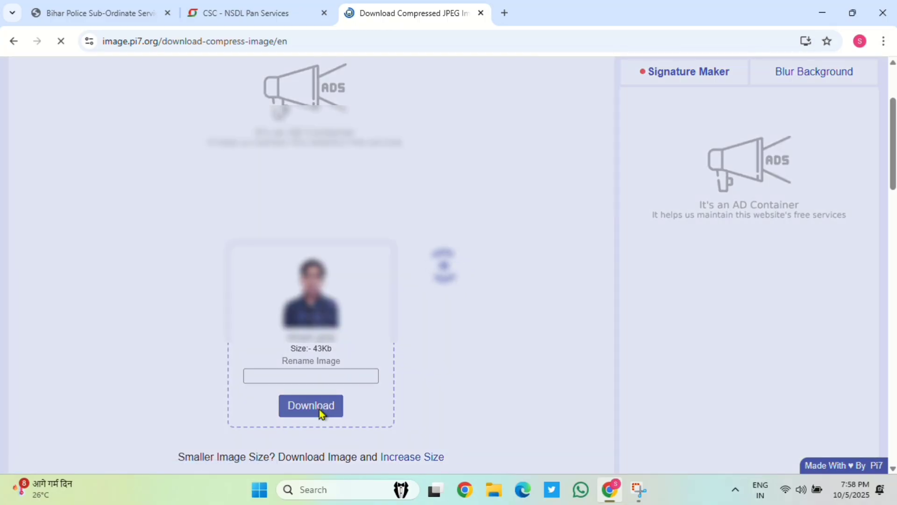
Step: Close the CSC NSDL PAN Services tab and start a fresh browser tab
scroll(133, 166, up, 1)
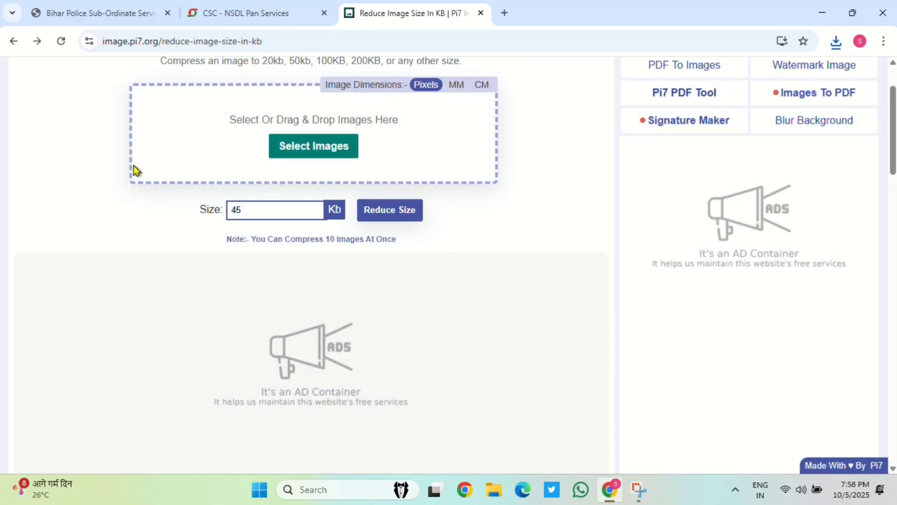
scroll(134, 165, up, 1)
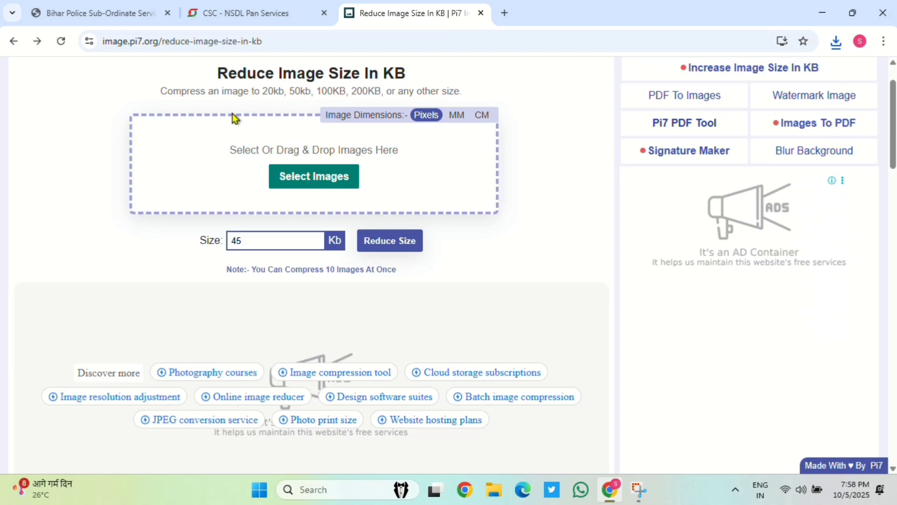
click(324, 14)
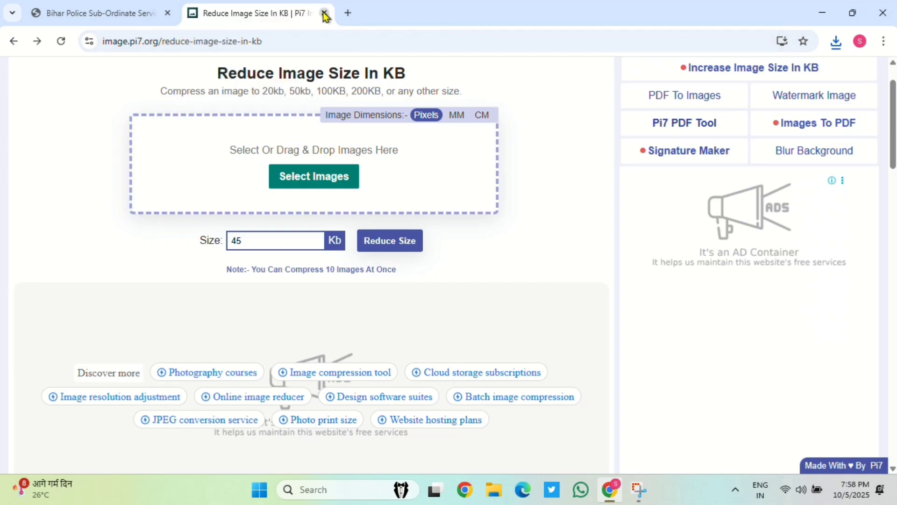
click(347, 14)
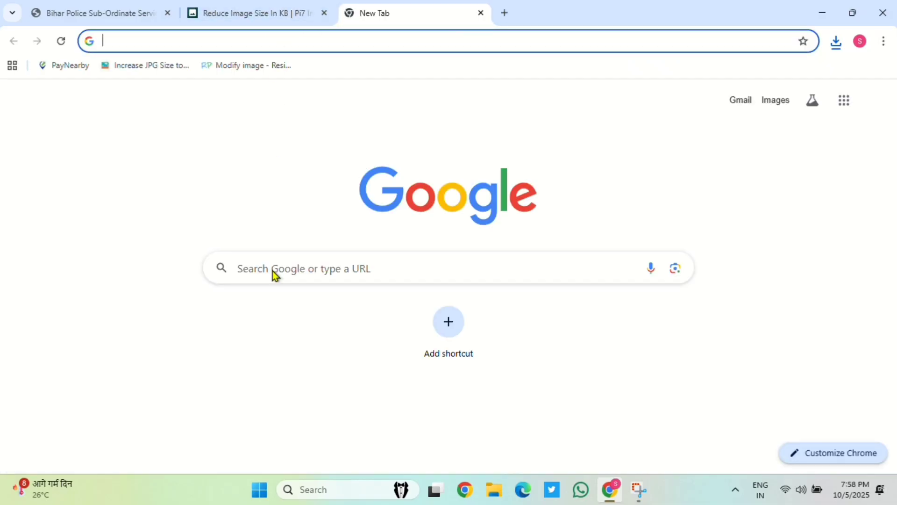
Step: Search 'image to pdf', convert the photo with iLovePDF JPG to PDF, and download the PDF
click(273, 271)
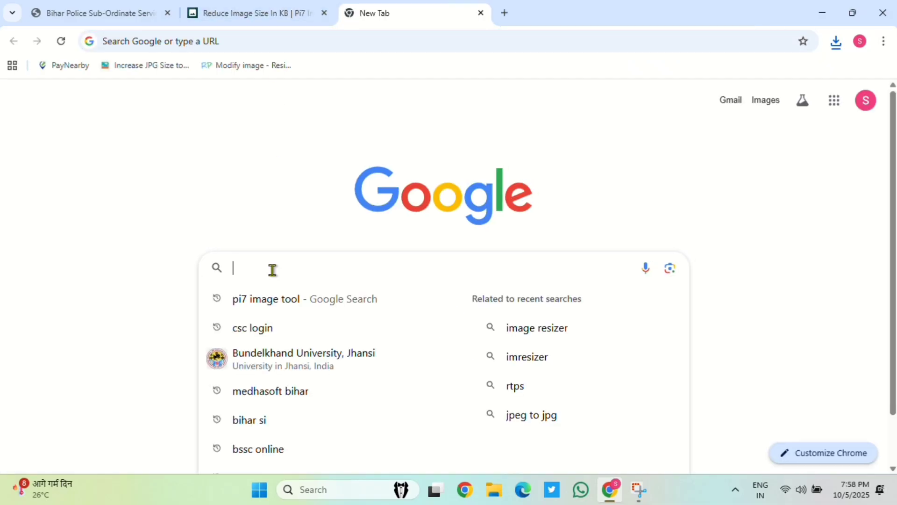
text(image to pdf)
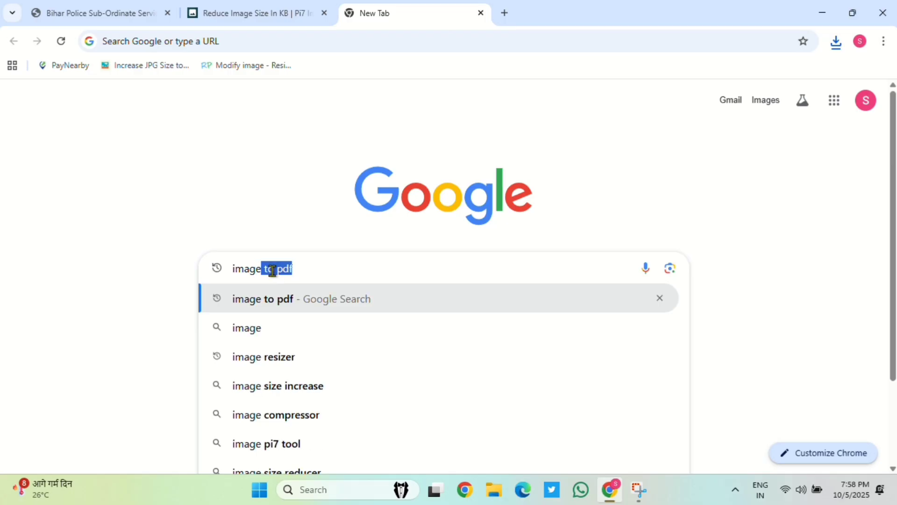
click(273, 299)
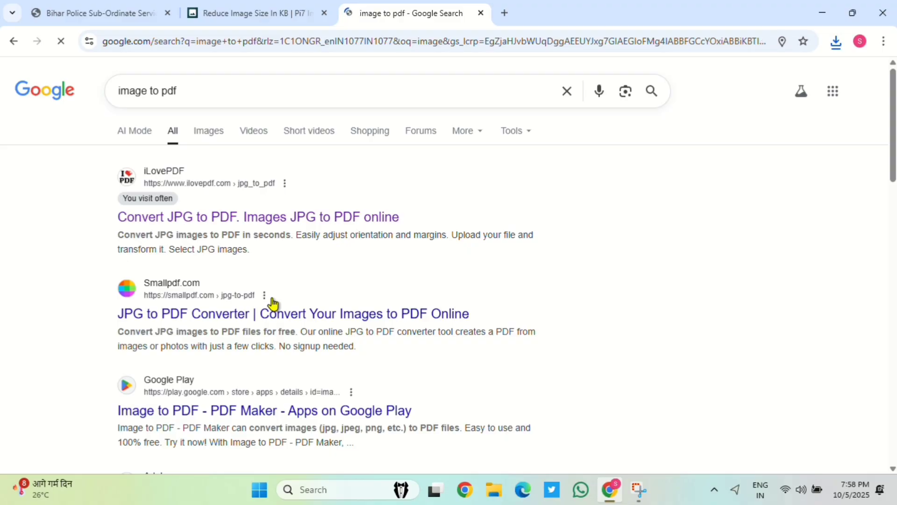
click(198, 219)
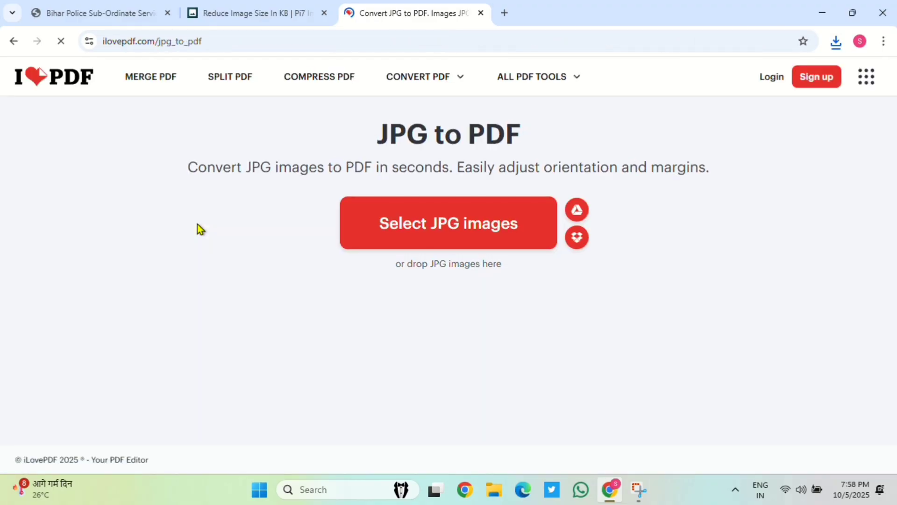
click(426, 227)
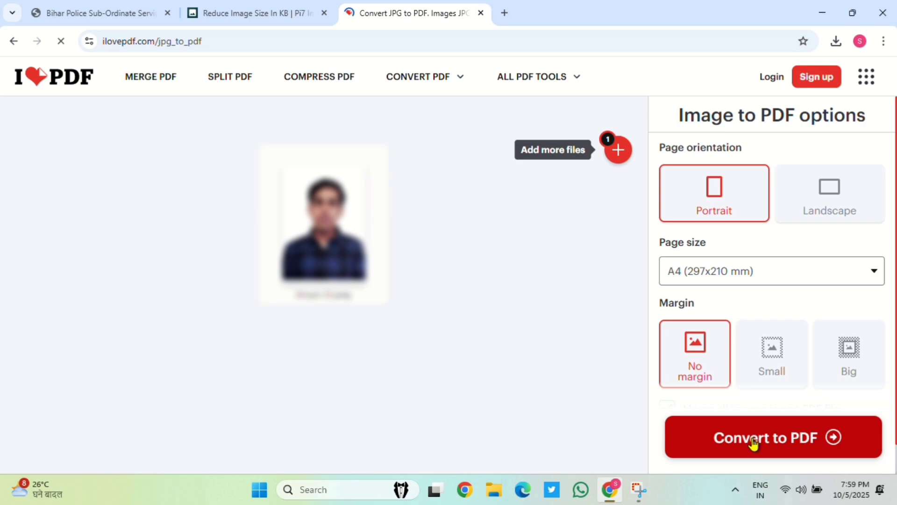
click(766, 445)
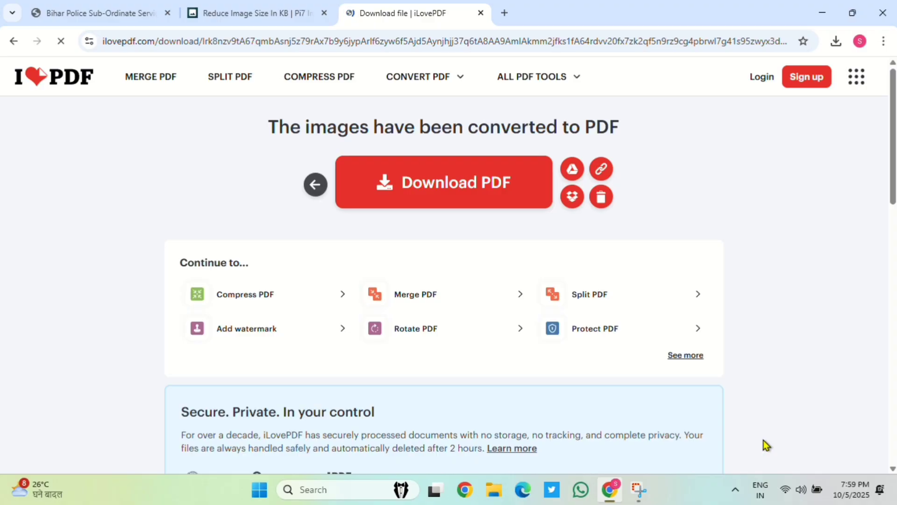
click(464, 188)
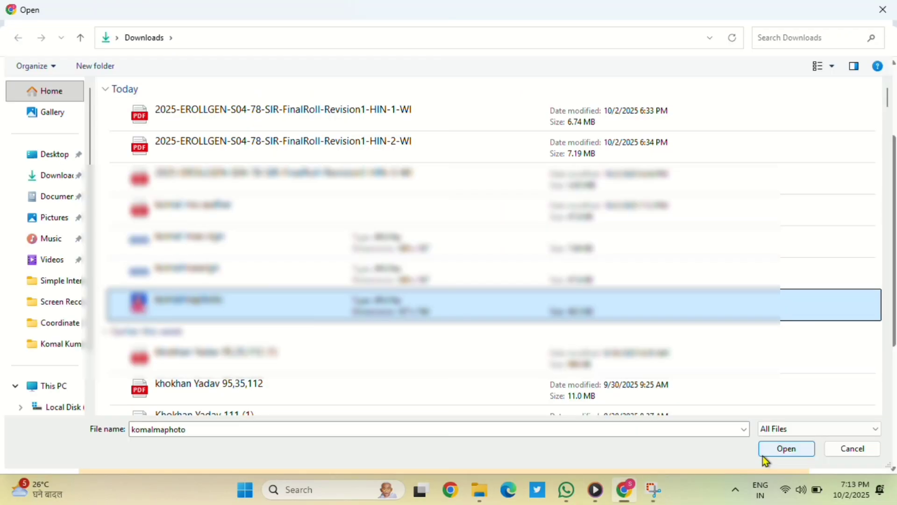
Step: Upload the applicant's photo and signature images, then scroll down toward Place and Date
click(775, 453)
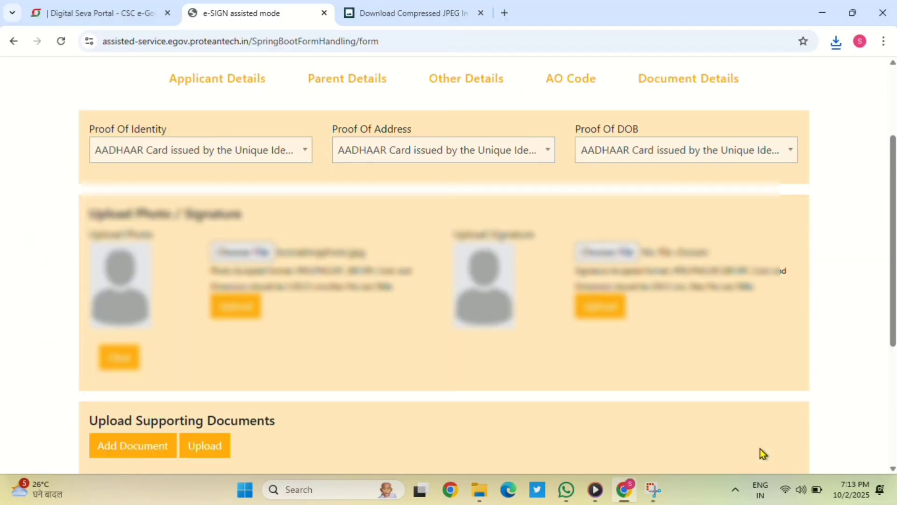
click(243, 305)
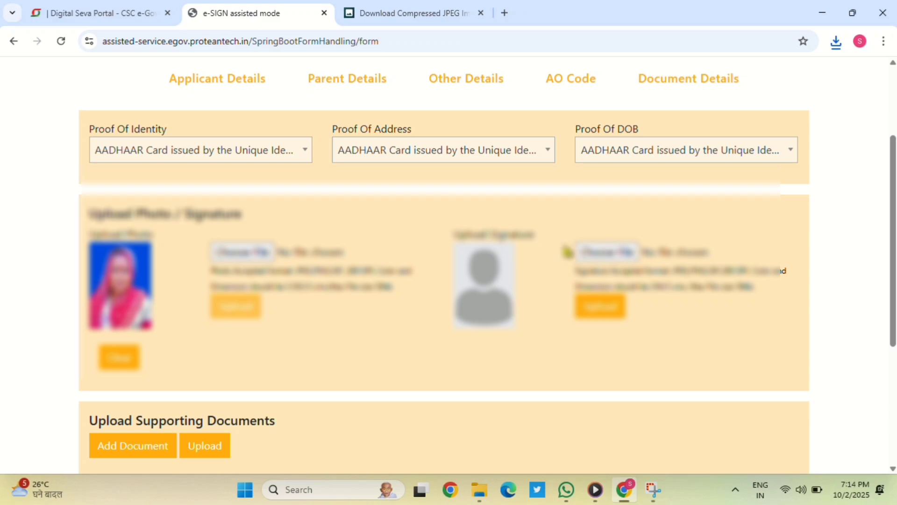
click(604, 262)
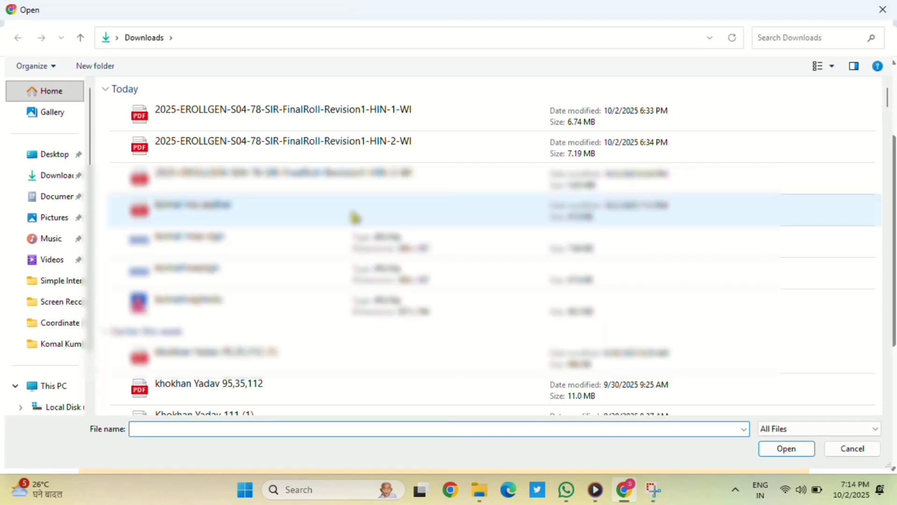
double_click(355, 217)
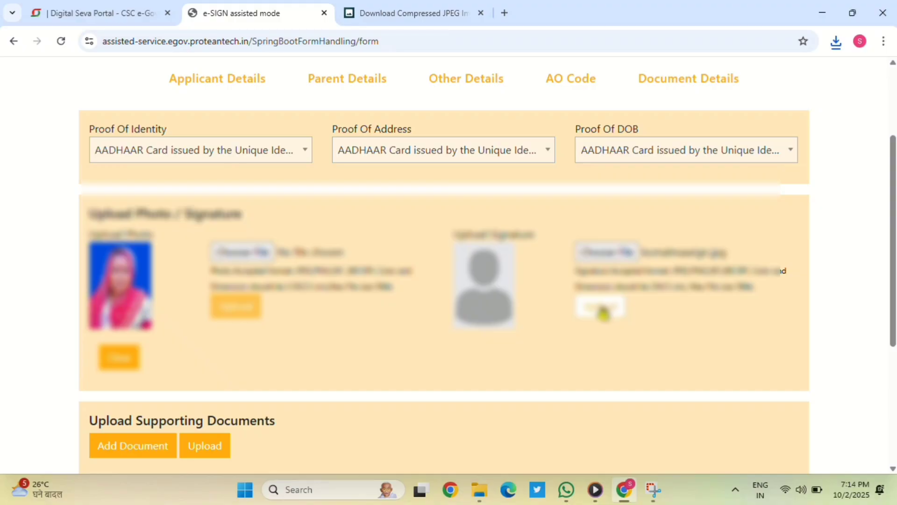
click(601, 306)
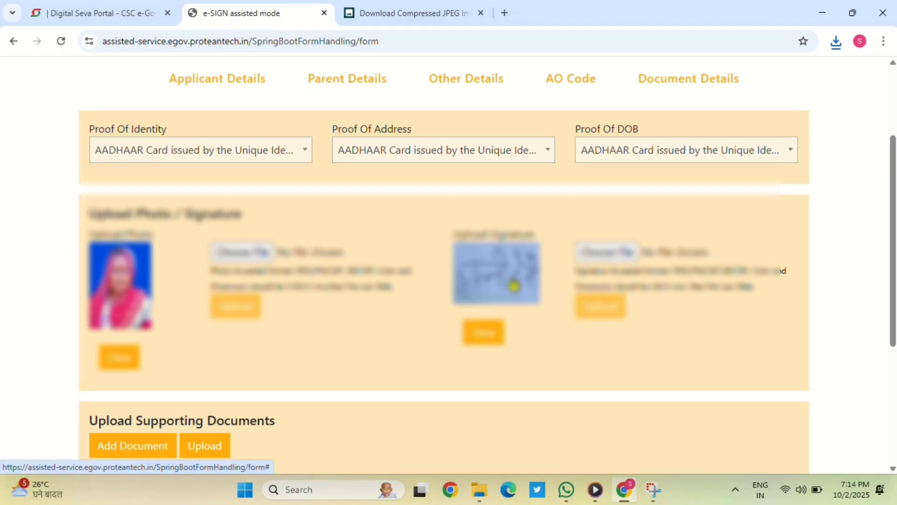
scroll(415, 321, down, 4)
scroll(416, 321, down, 1)
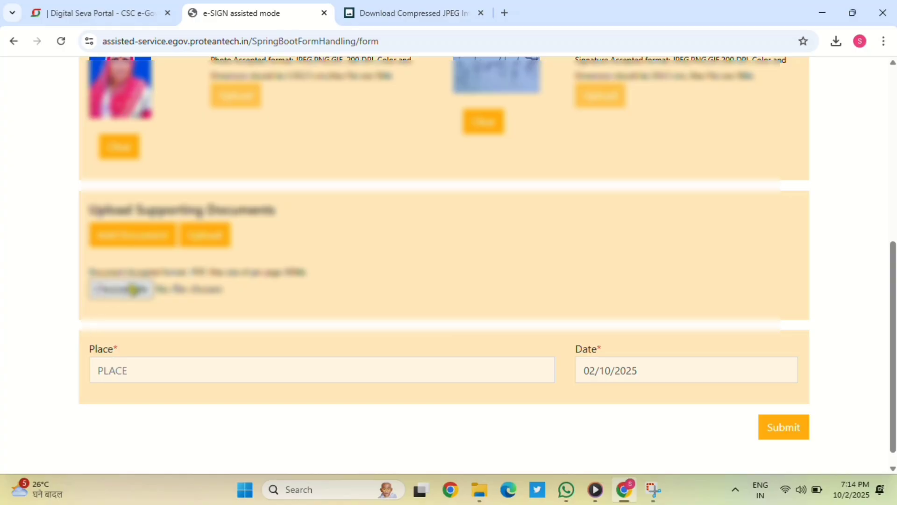
Step: Attach and upload the Aadhaar PDF as the supporting document
click(137, 288)
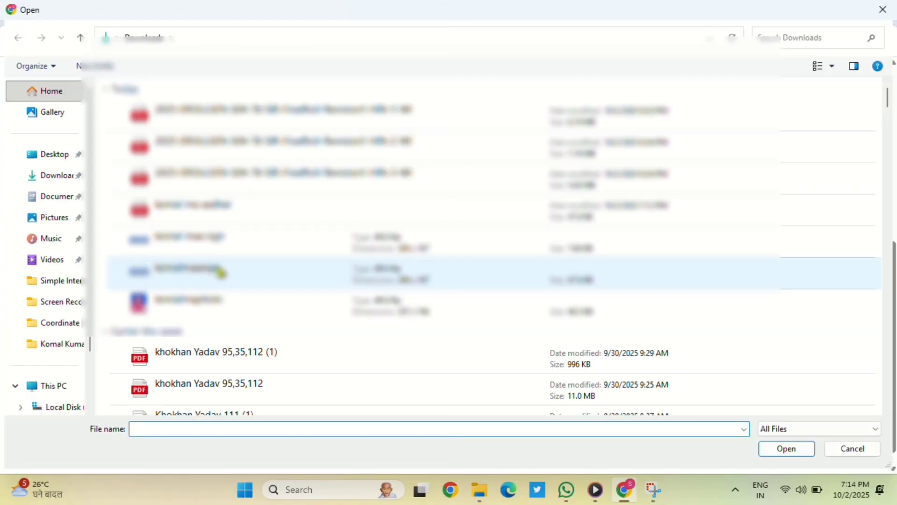
double_click(269, 221)
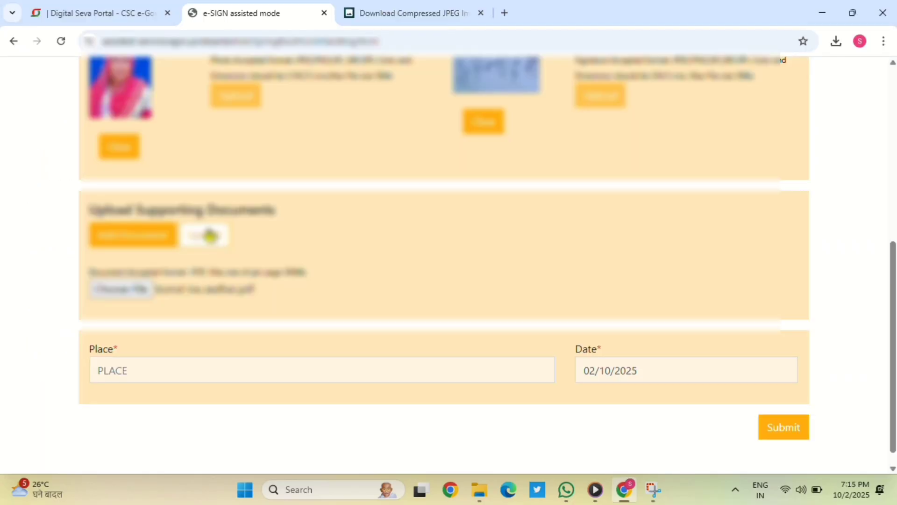
click(207, 229)
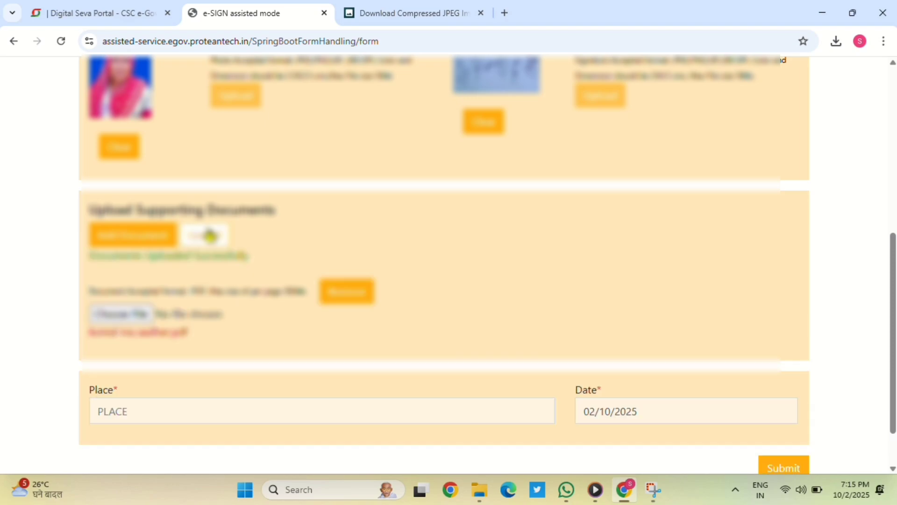
Step: Enter 'KOkata' as the place of application and submit the form for review
scroll(233, 320, down, 1)
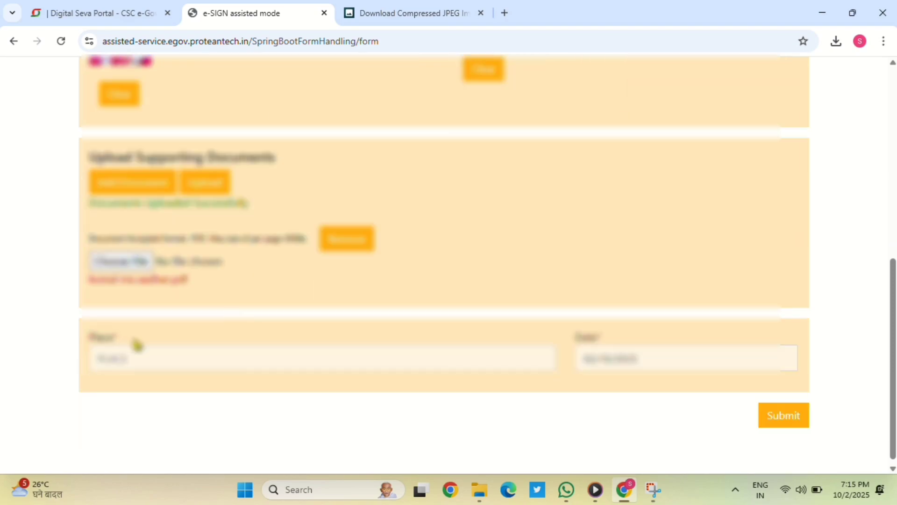
click(135, 358)
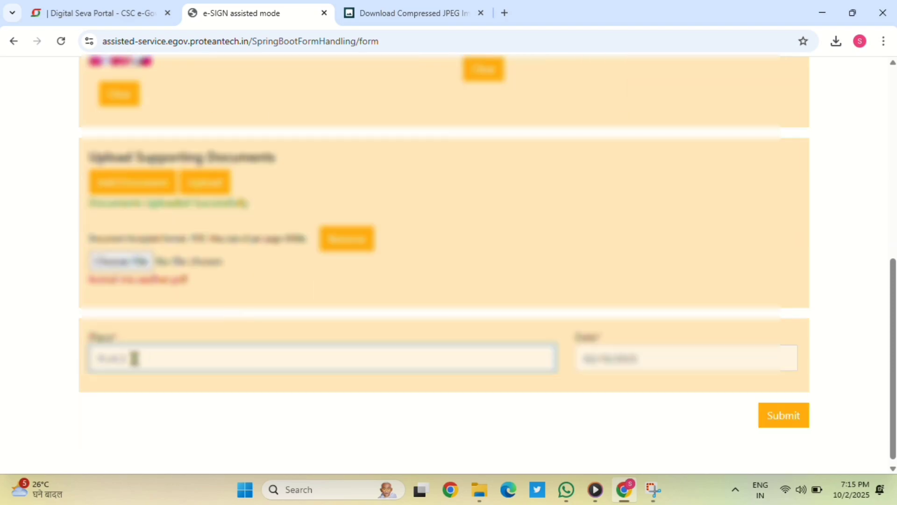
text(KOkata)
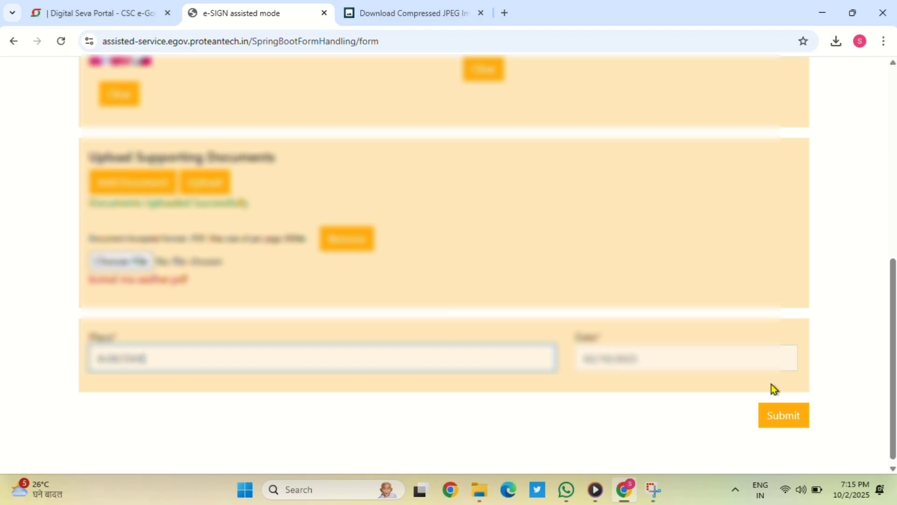
click(782, 419)
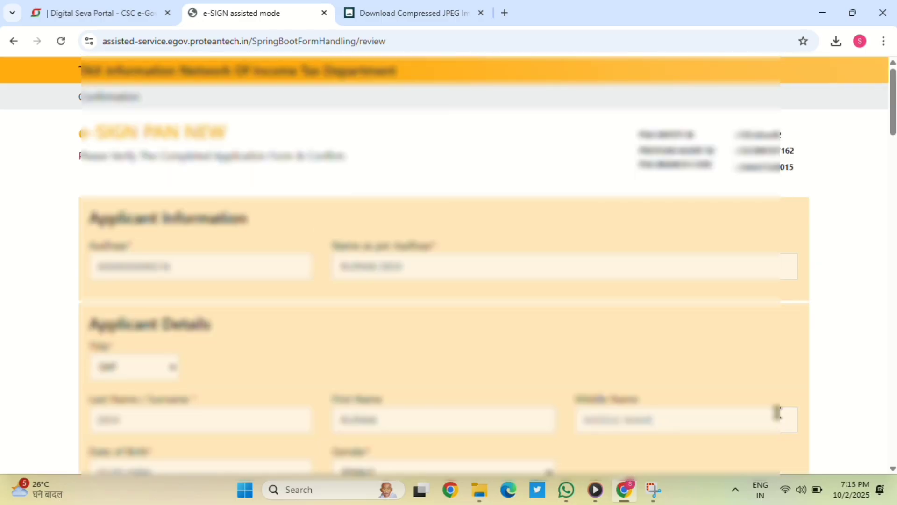
Step: Scroll through every section of the PAN application review page and confirm the details
scroll(206, 299, down, 4)
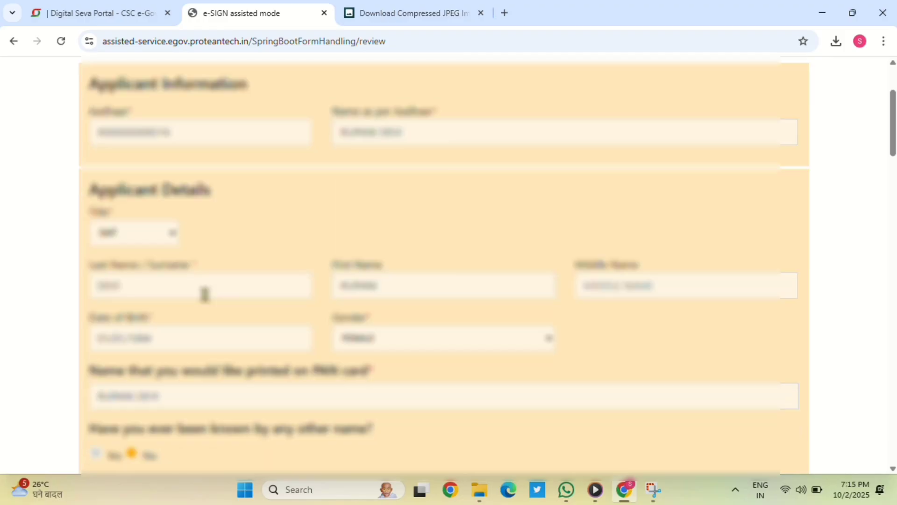
scroll(205, 295, down, 5)
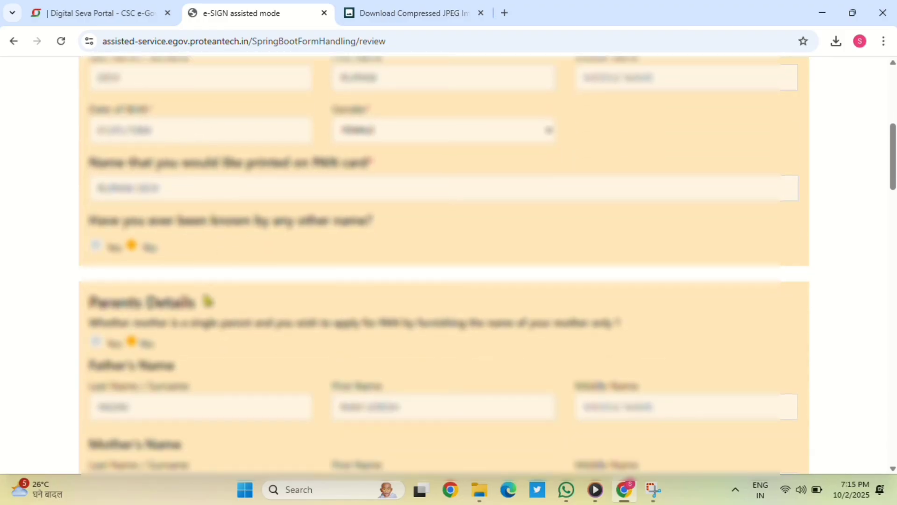
scroll(205, 294, down, 4)
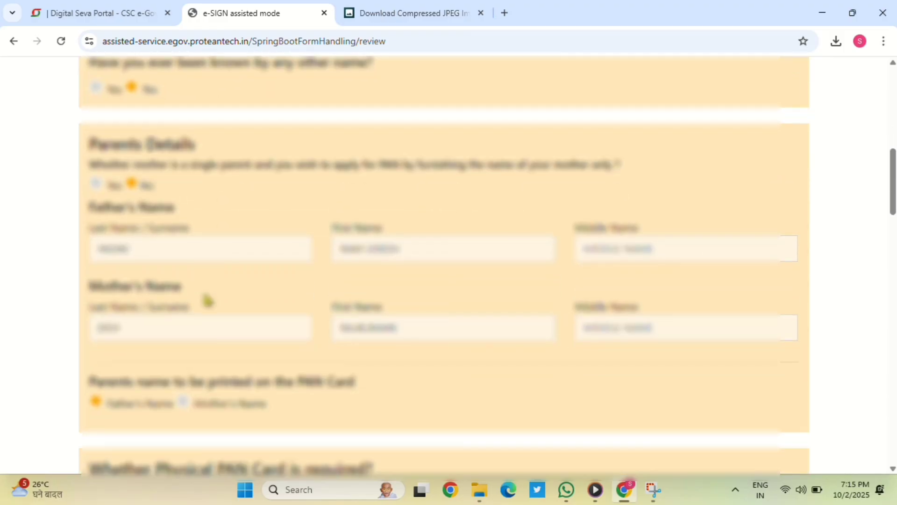
scroll(207, 299, down, 4)
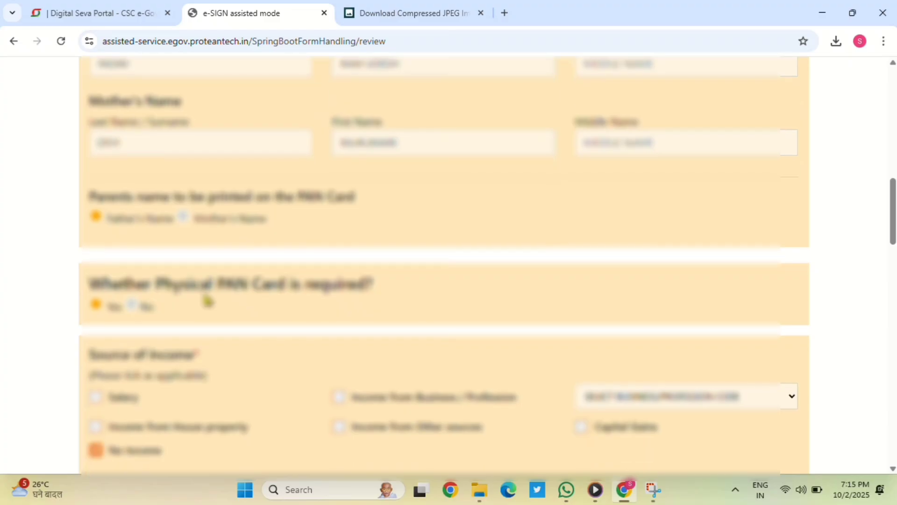
scroll(207, 300, down, 20)
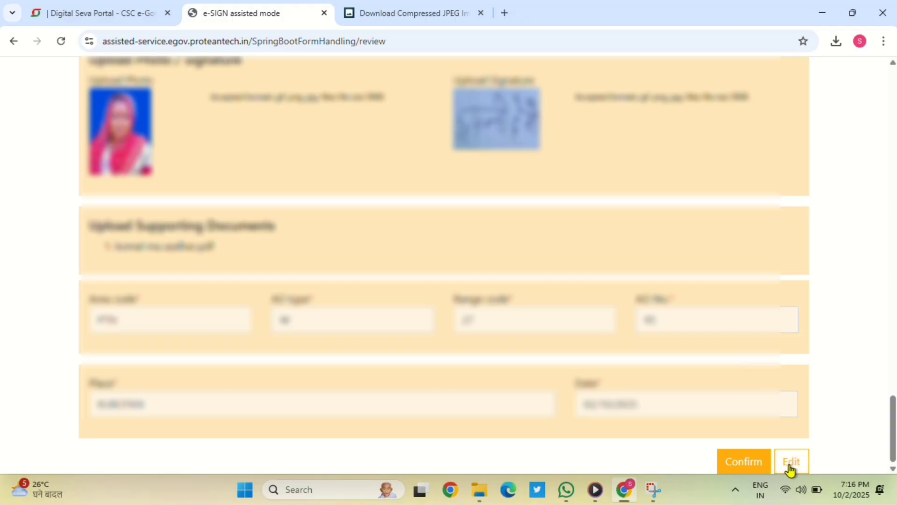
click(742, 463)
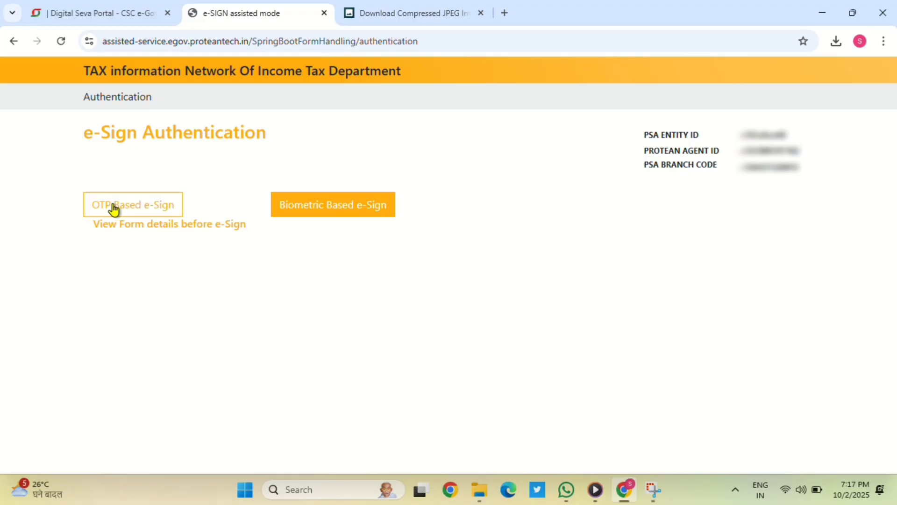
Step: Choose OTP Based e-Sign on the e-Sign Authentication page
click(129, 208)
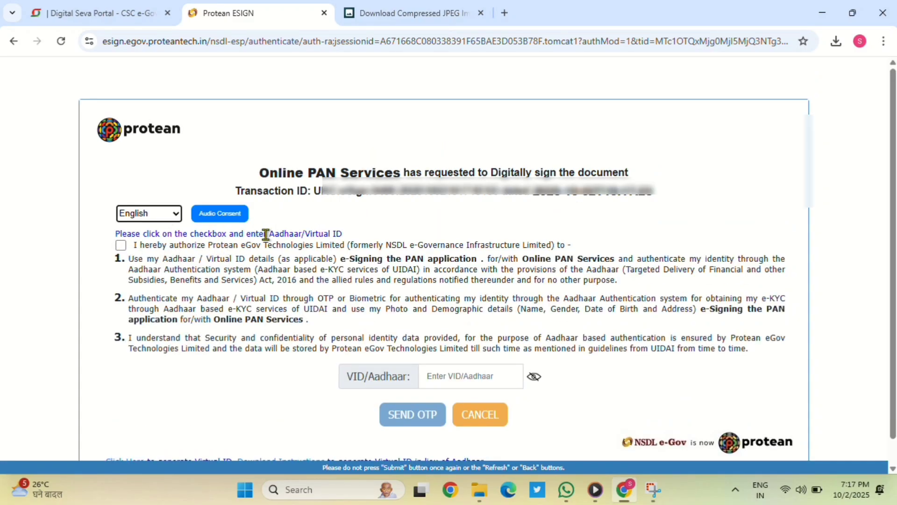
Step: Give Aadhaar e-Sign consent, request the OTP, enter the received OTP and verify it
click(120, 247)
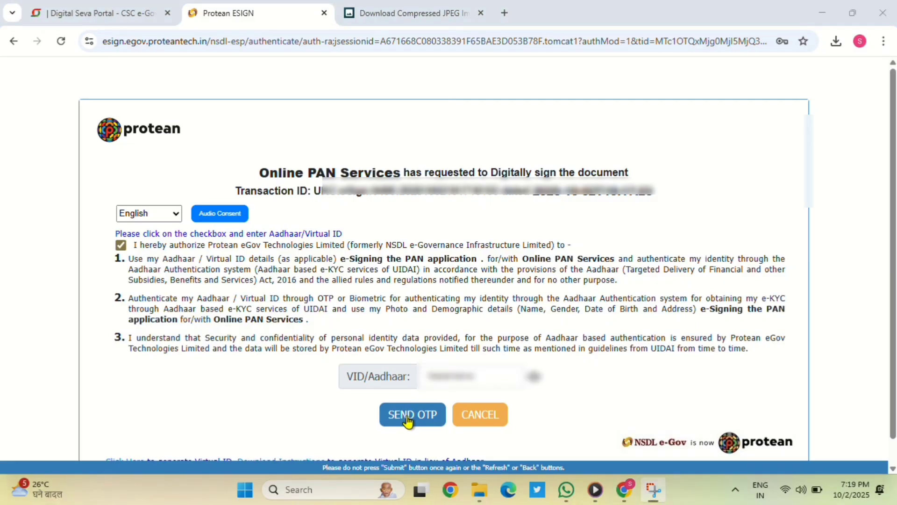
click(409, 416)
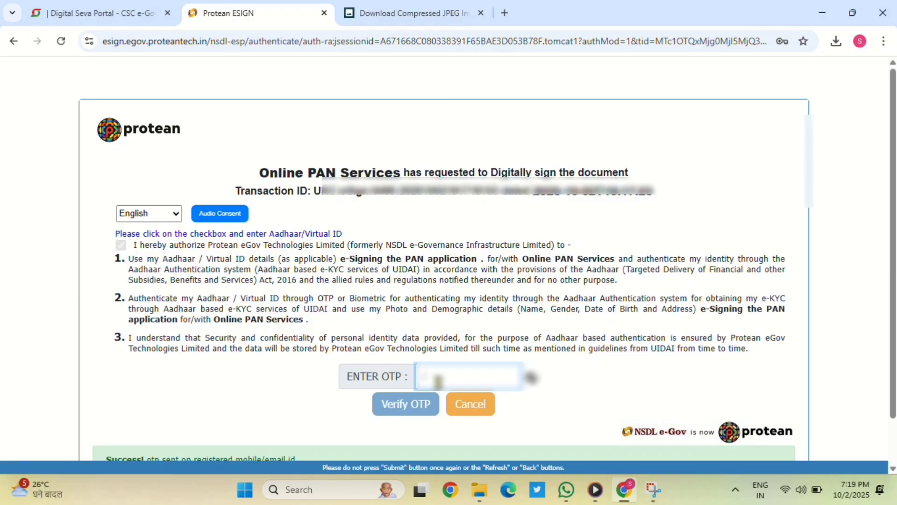
text(••••••)
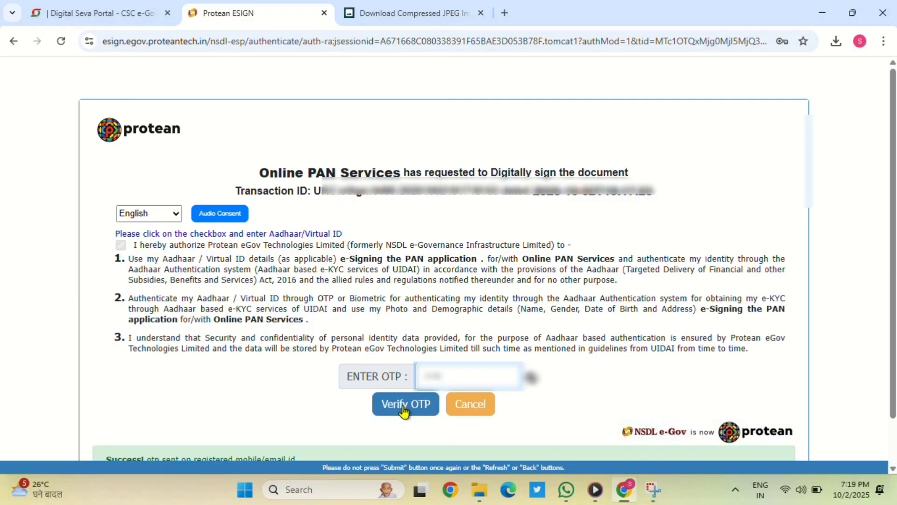
click(405, 407)
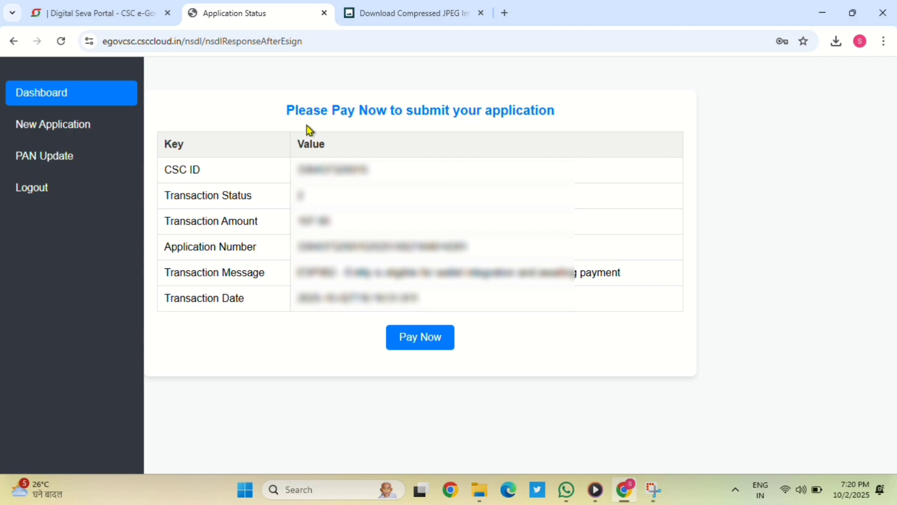
Step: Choose Pay Now on the Application Status page to reach the ₹96.81 wallet payment
click(413, 343)
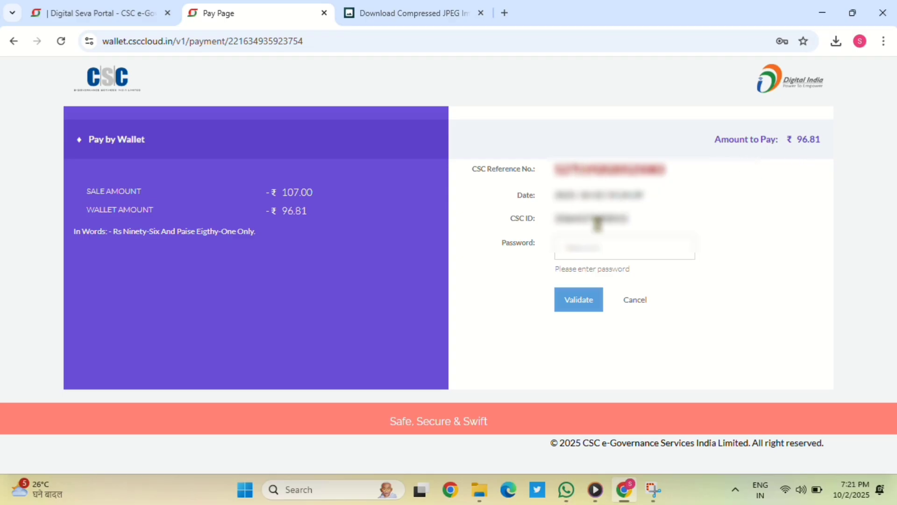
Step: Validate the CSC wallet password, then enter the wallet PIN and pay ₹96.81
click(586, 247)
click(587, 246)
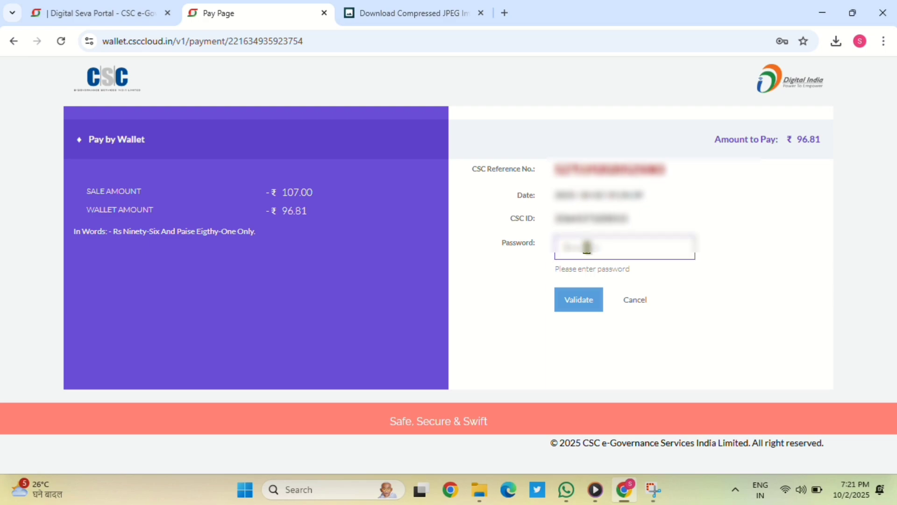
text(•••••)
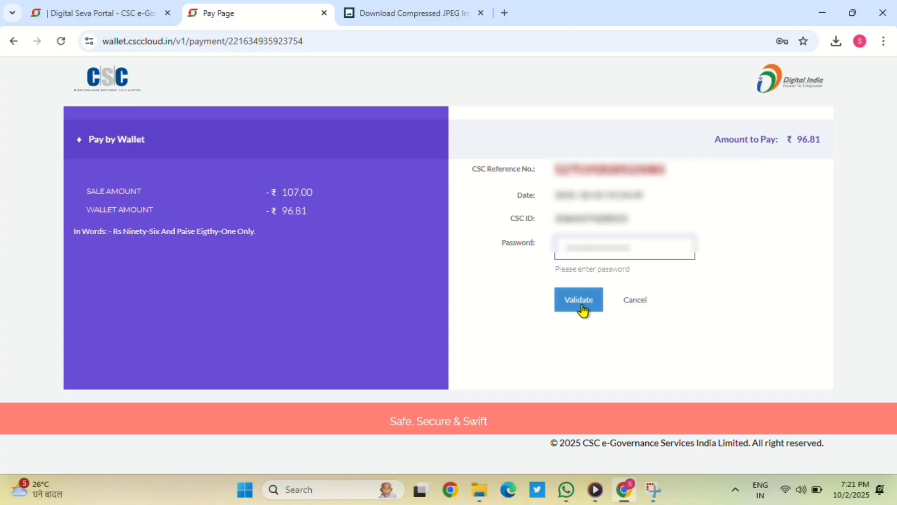
click(578, 306)
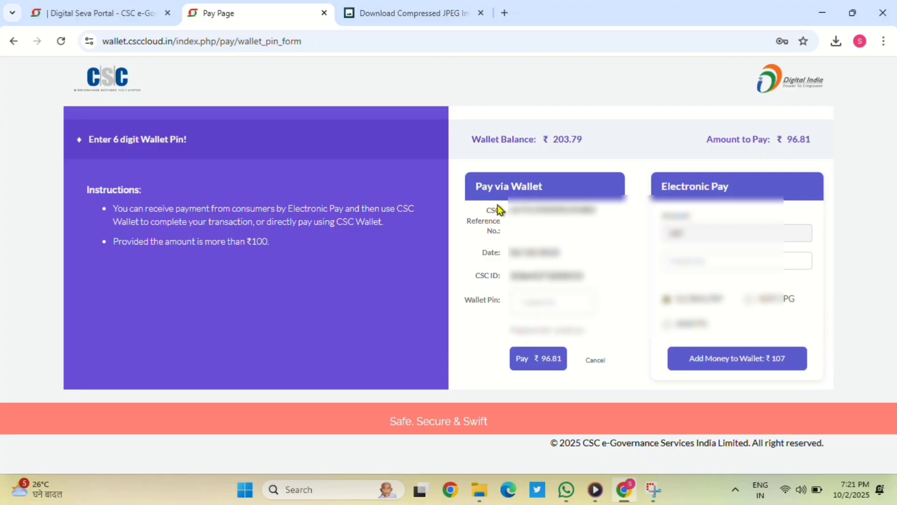
click(527, 303)
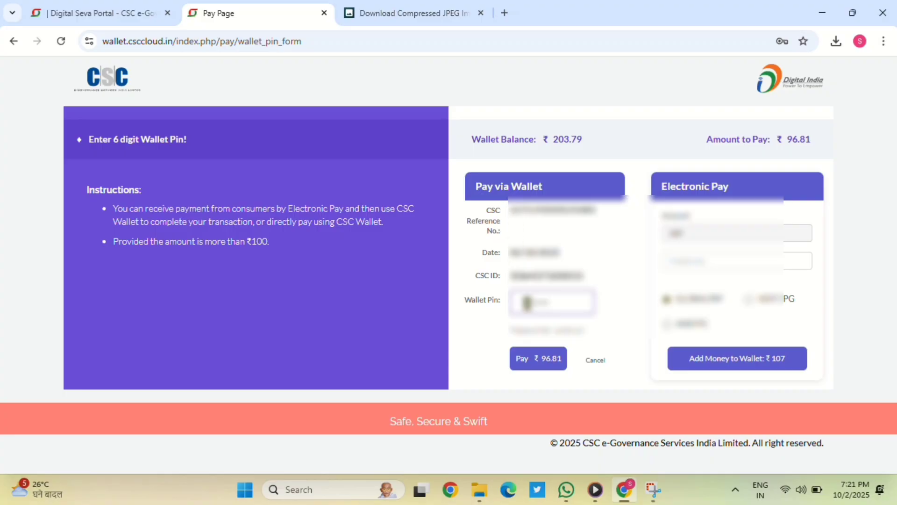
click(536, 359)
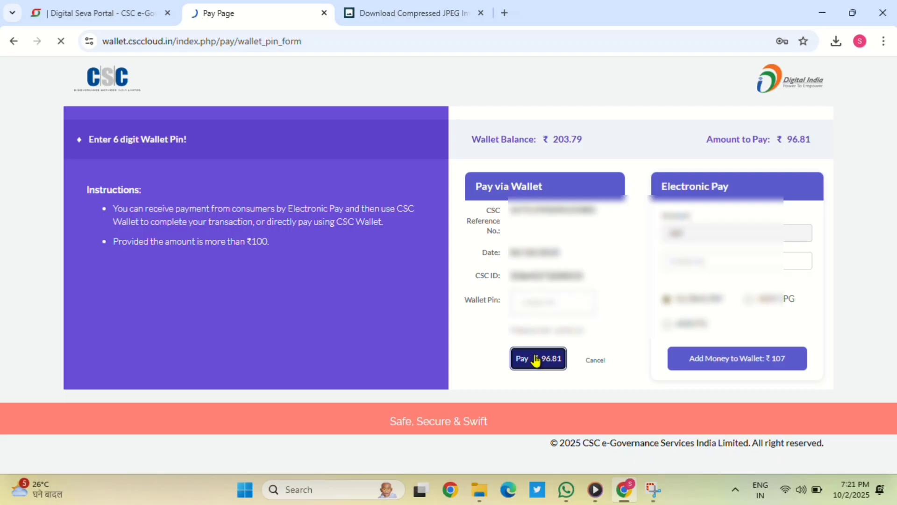